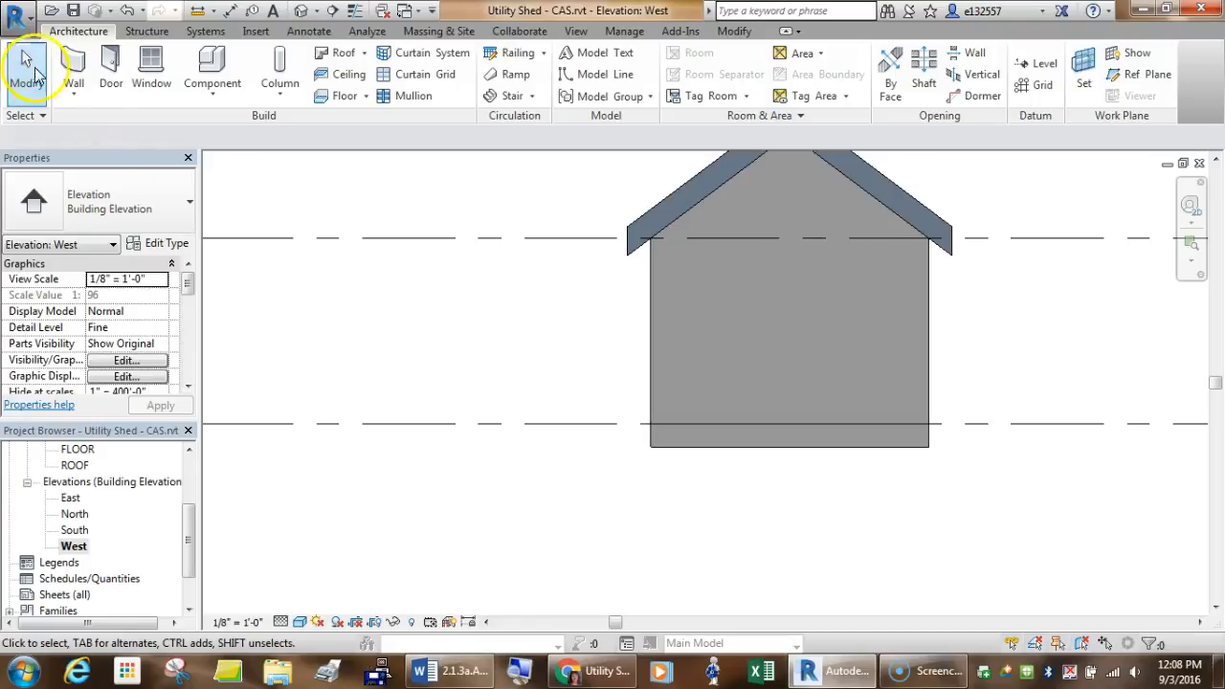
Save the utility shed project
click(16, 15)
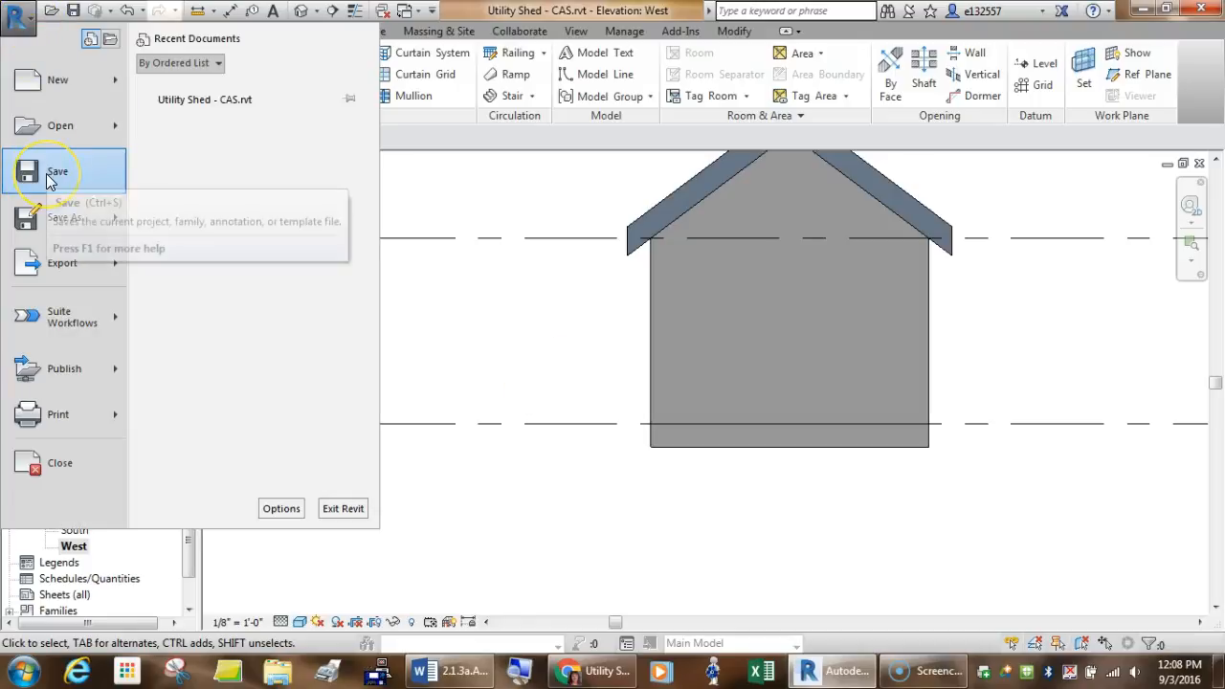
click(50, 177)
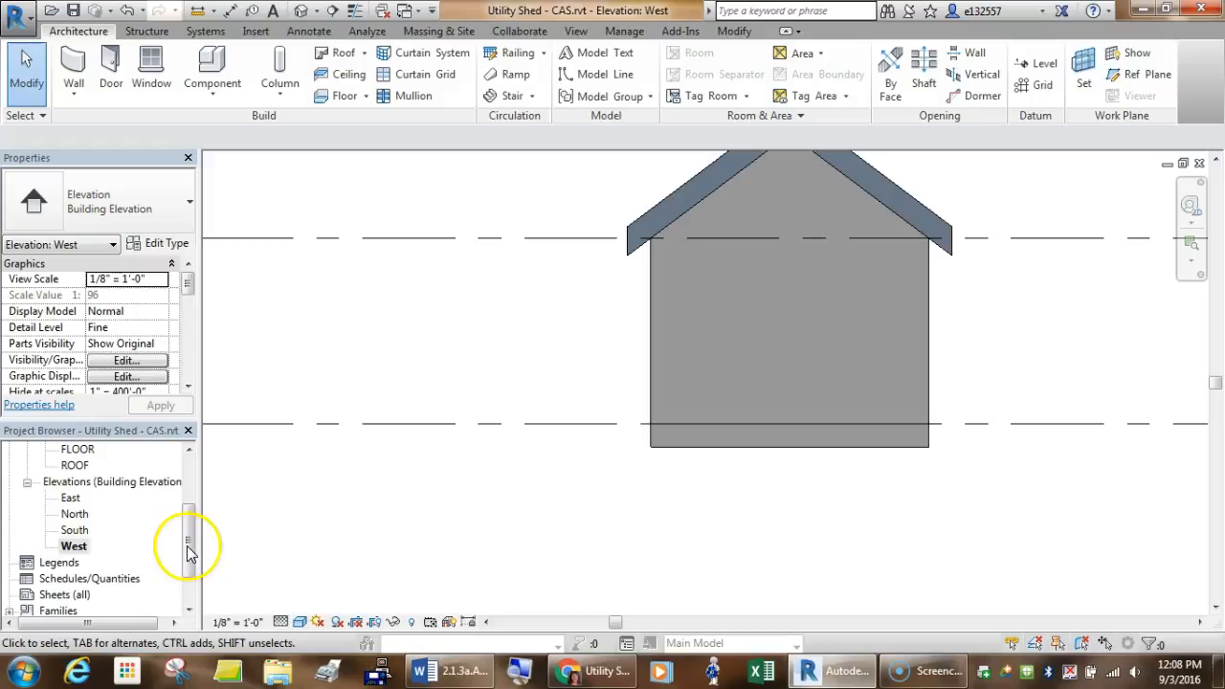
Open the FLOOR floor plan and select all four exterior walls of the shed together
drag(186, 546, 191, 505)
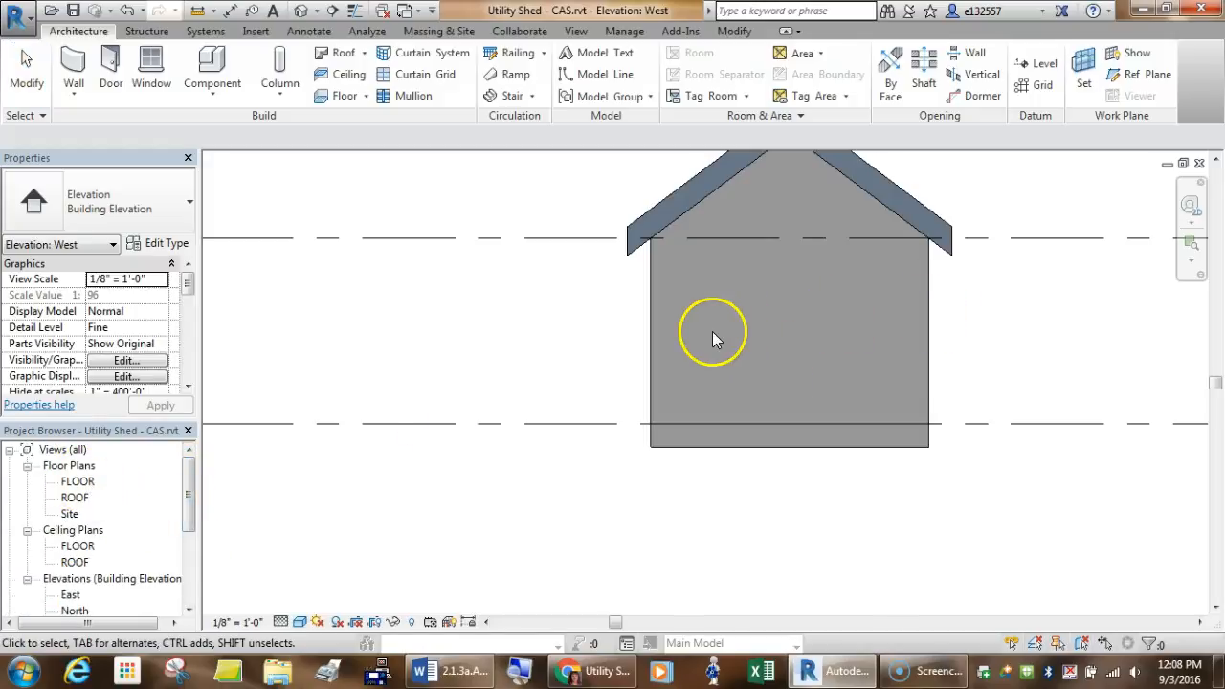
click(702, 206)
key(Escape)
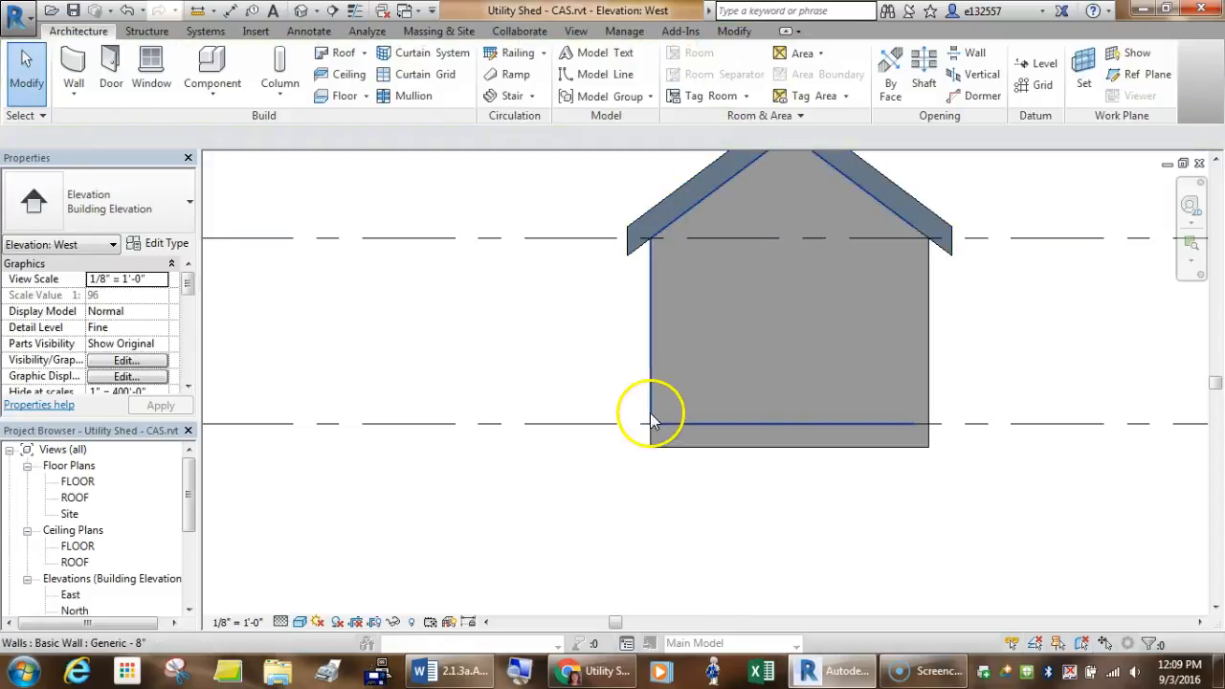
click(662, 413)
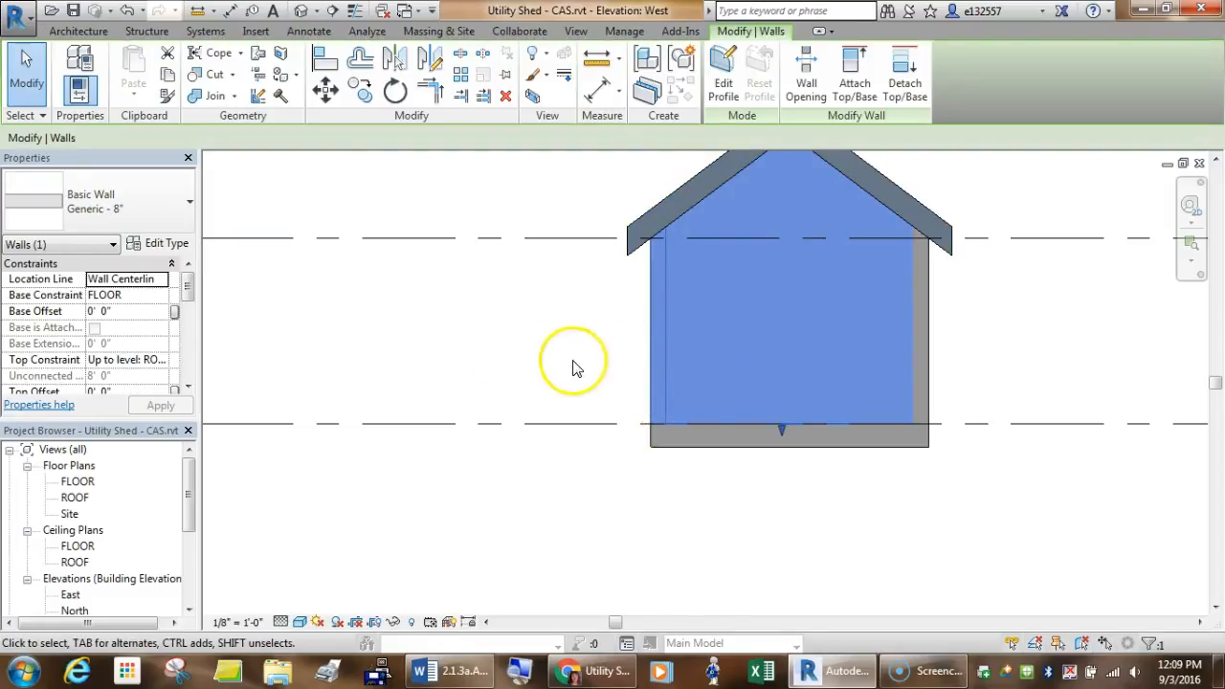
click(478, 355)
click(651, 354)
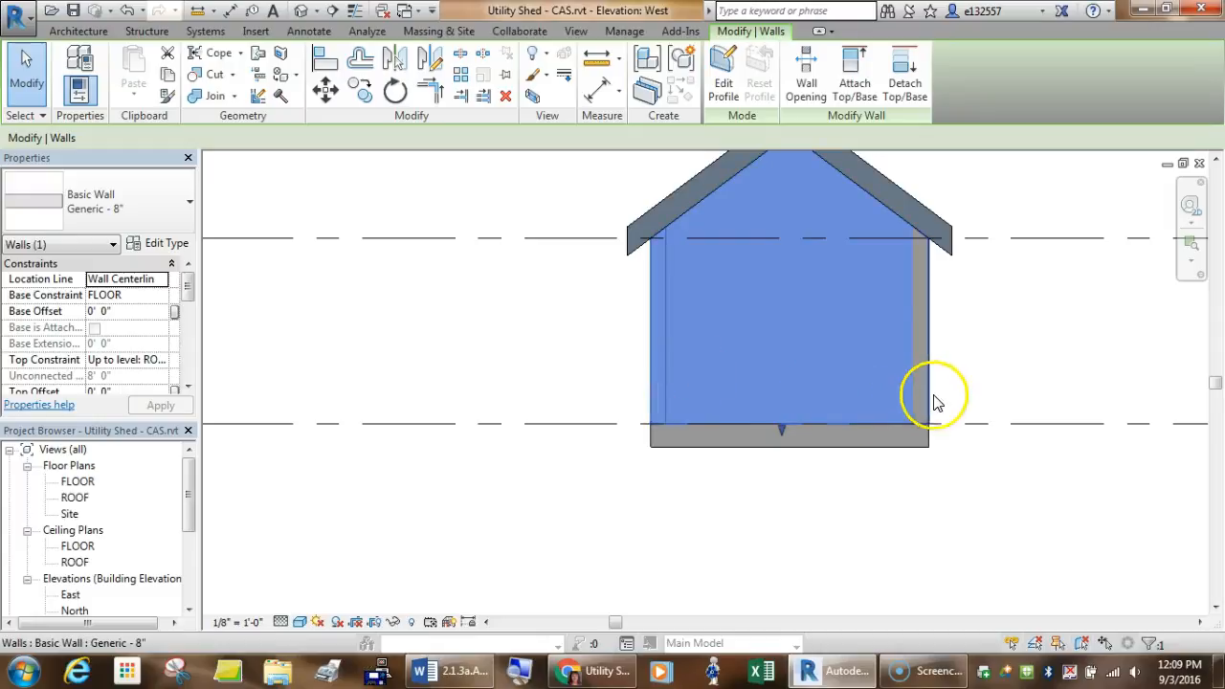
double_click(77, 482)
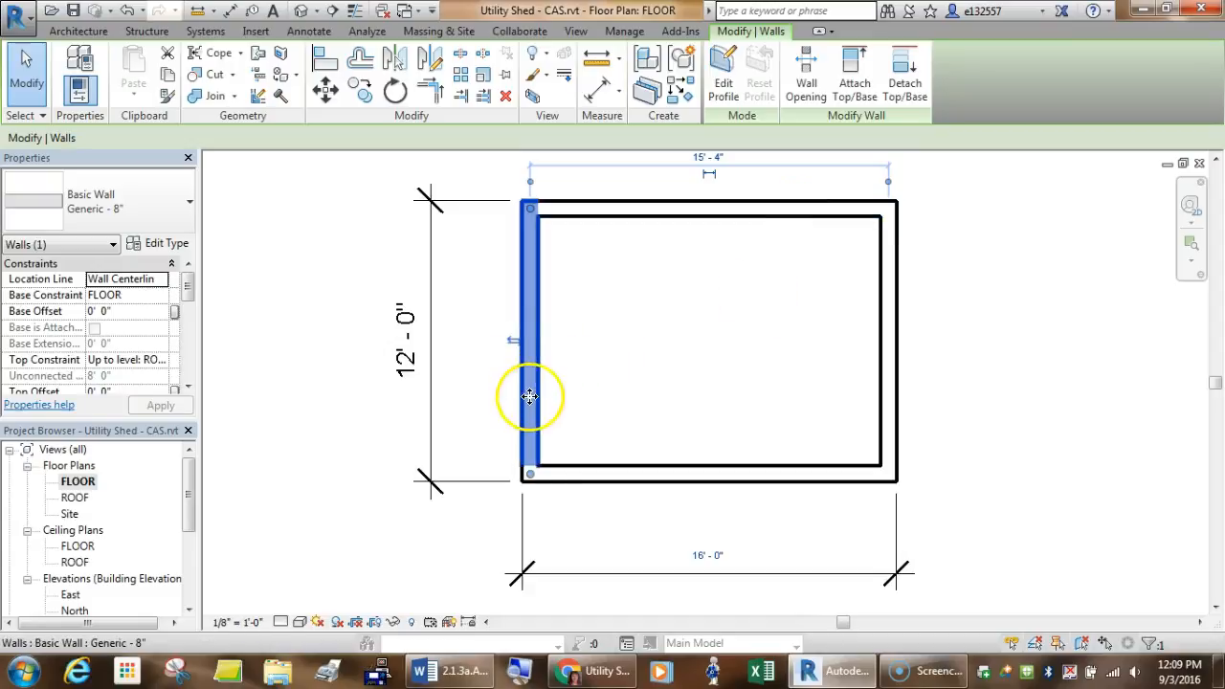
ctrl+click(756, 204)
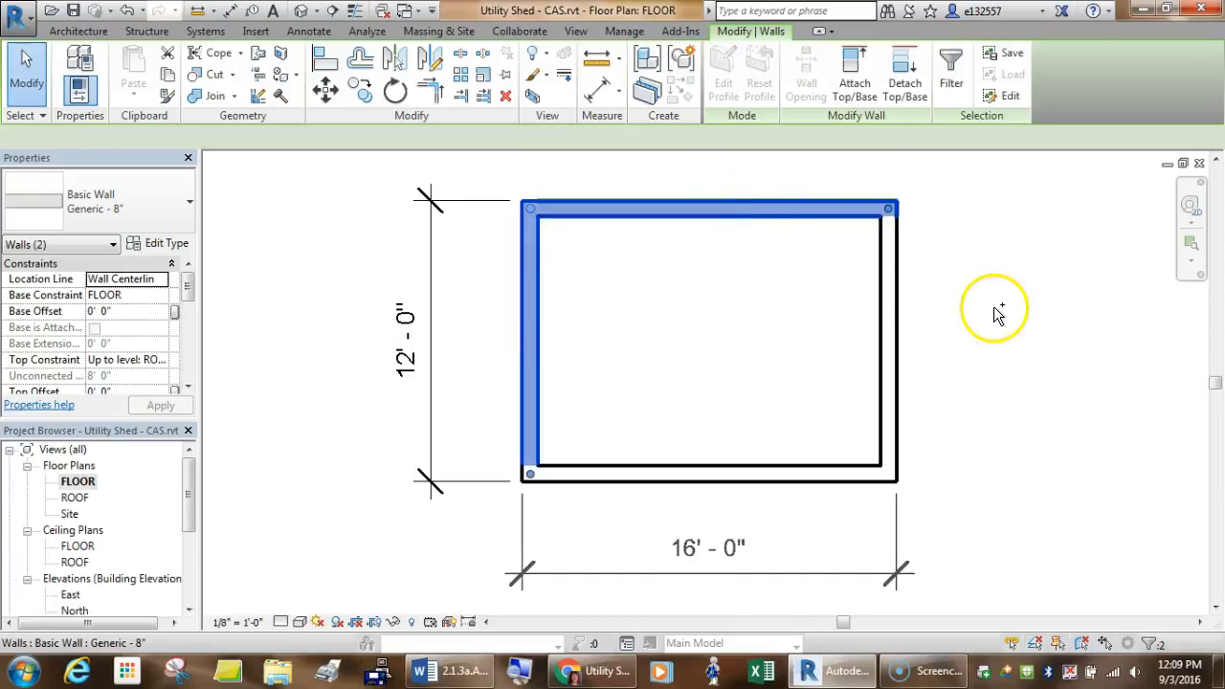
ctrl+click(911, 331)
ctrl+click(790, 473)
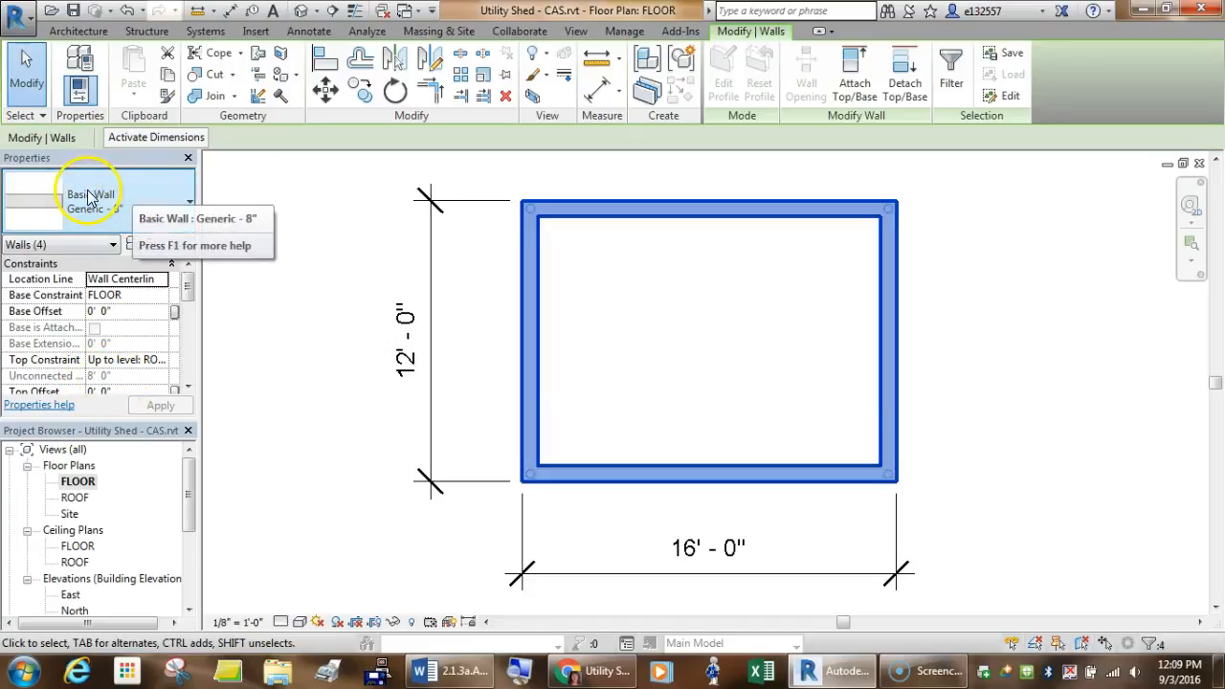
Look through the available wall types and change the four selected walls to Exterior - Brick on Mtl. Stud
click(186, 199)
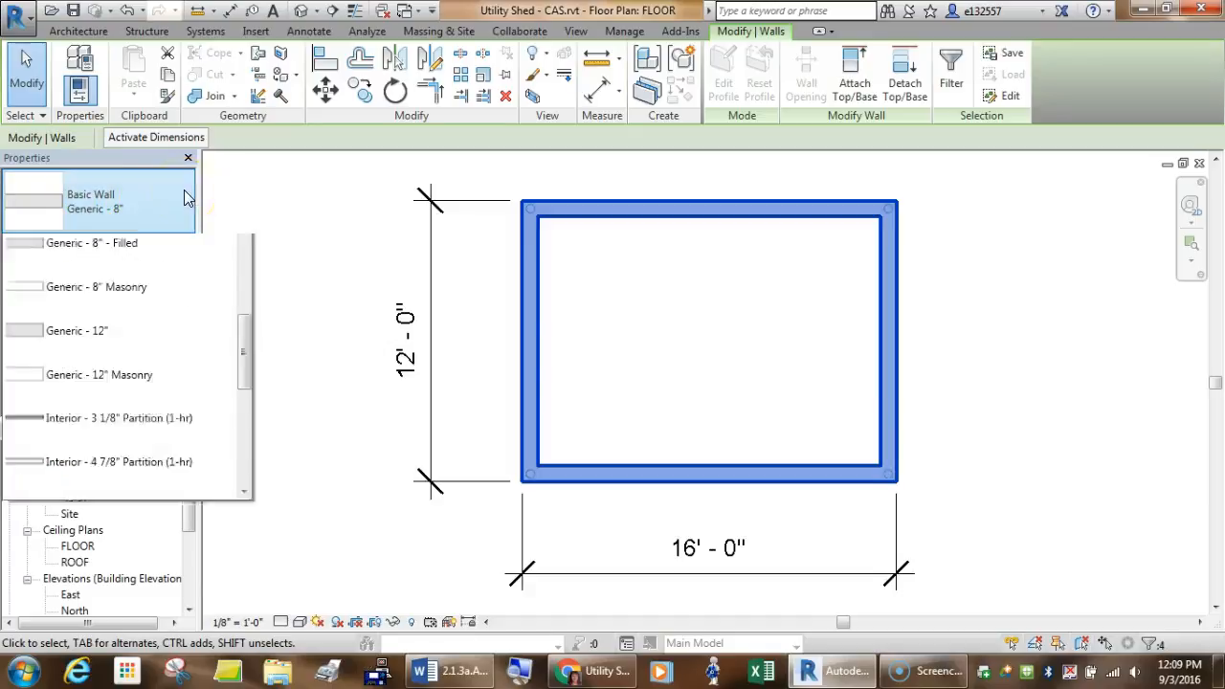
scroll(196, 517, up, 4)
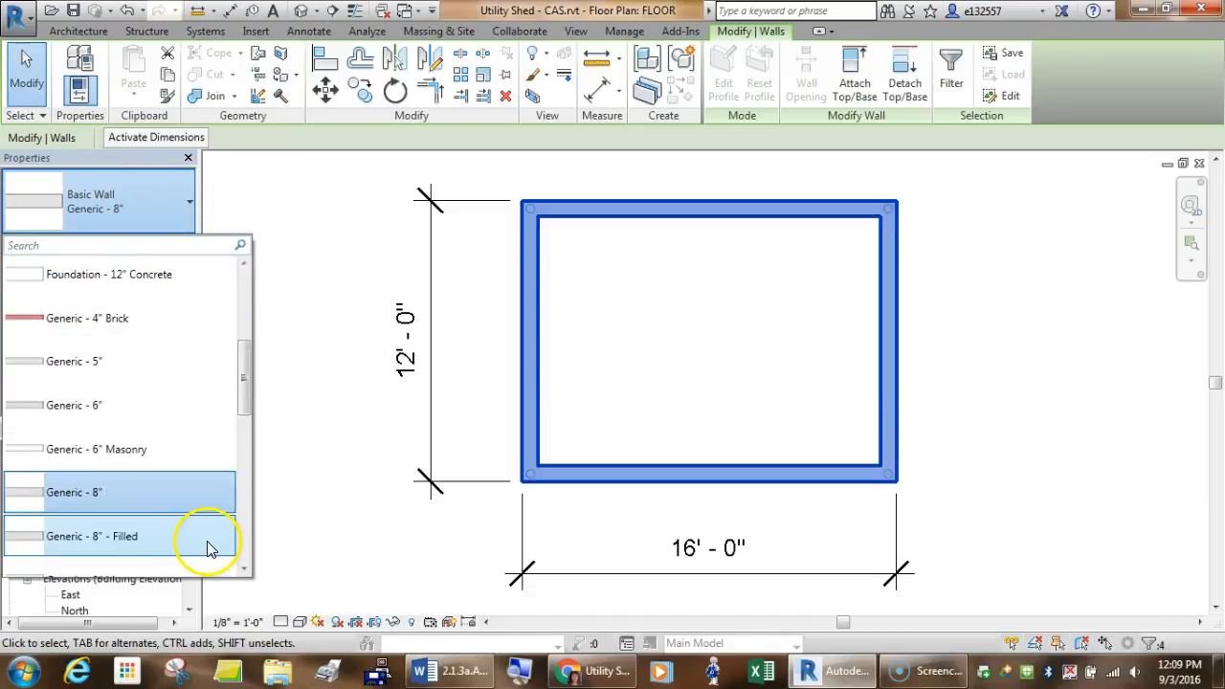
scroll(188, 470, up, 2)
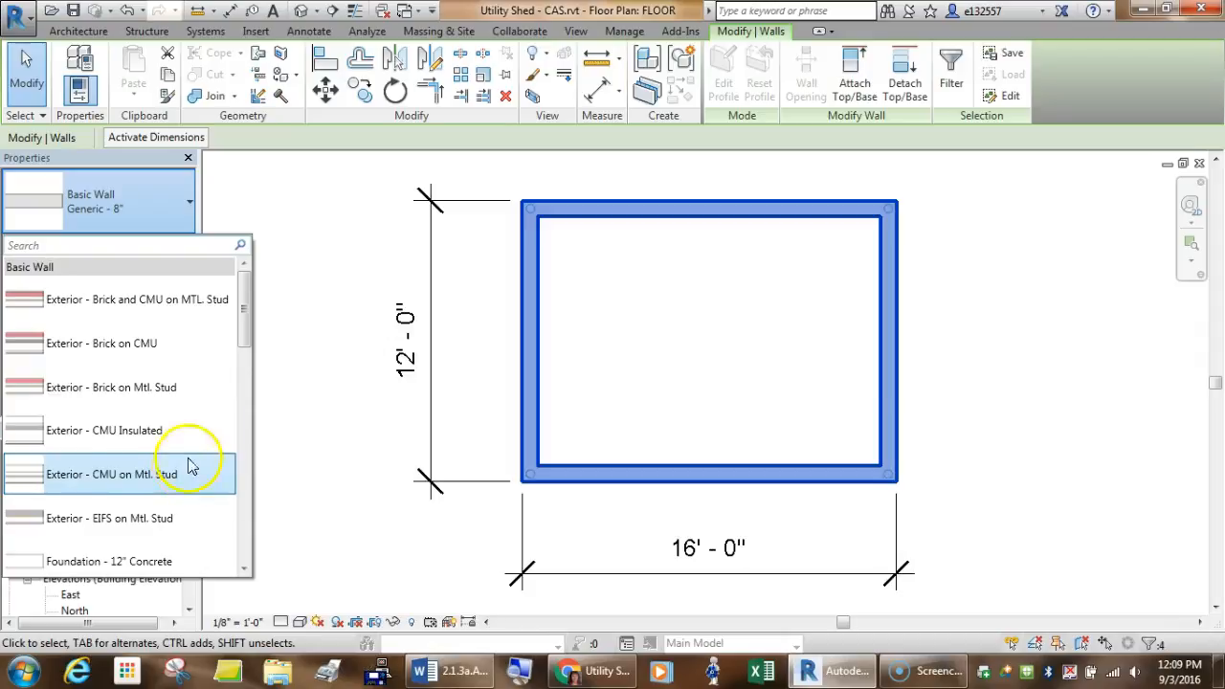
scroll(197, 378, down, 2)
scroll(196, 371, up, 2)
mouse_move(71, 298)
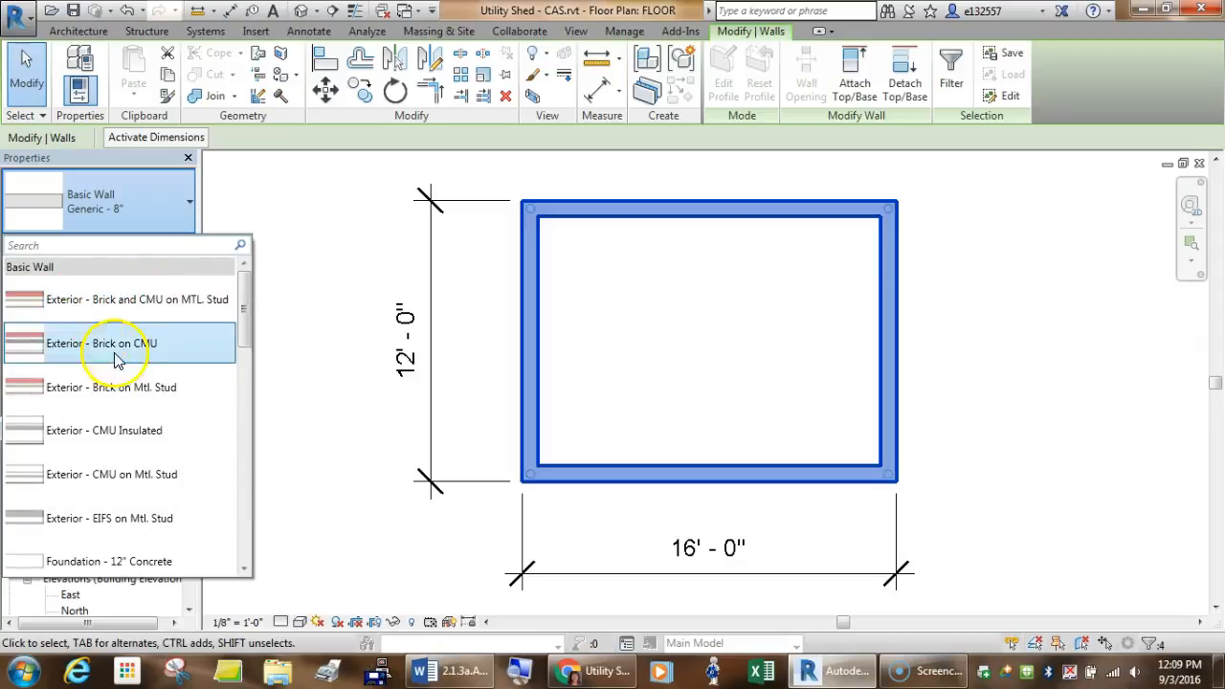
mouse_move(161, 352)
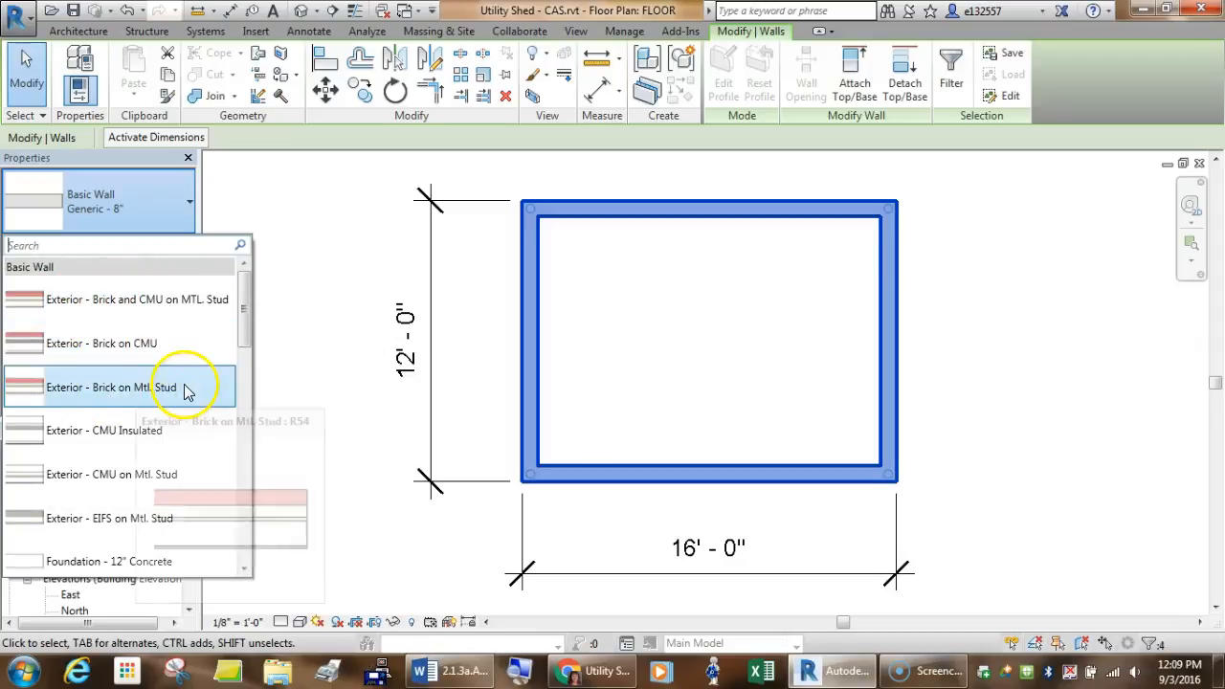
scroll(110, 448, down, 1)
scroll(110, 448, down, 2)
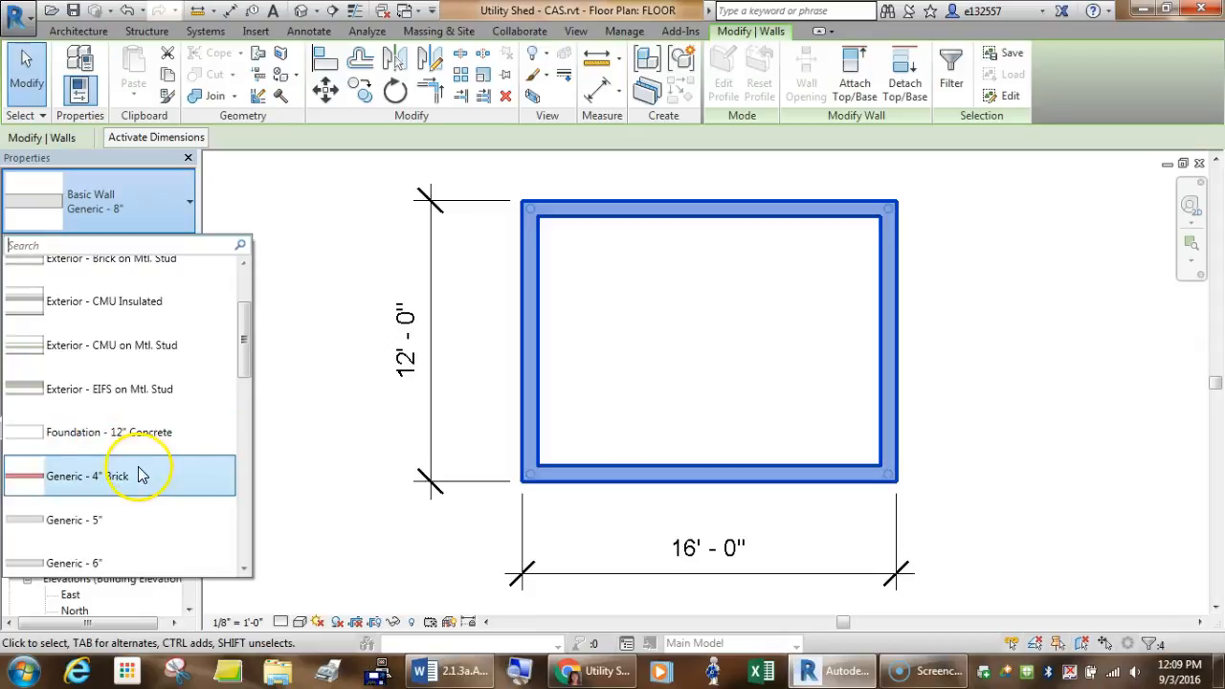
scroll(139, 483, down, 3)
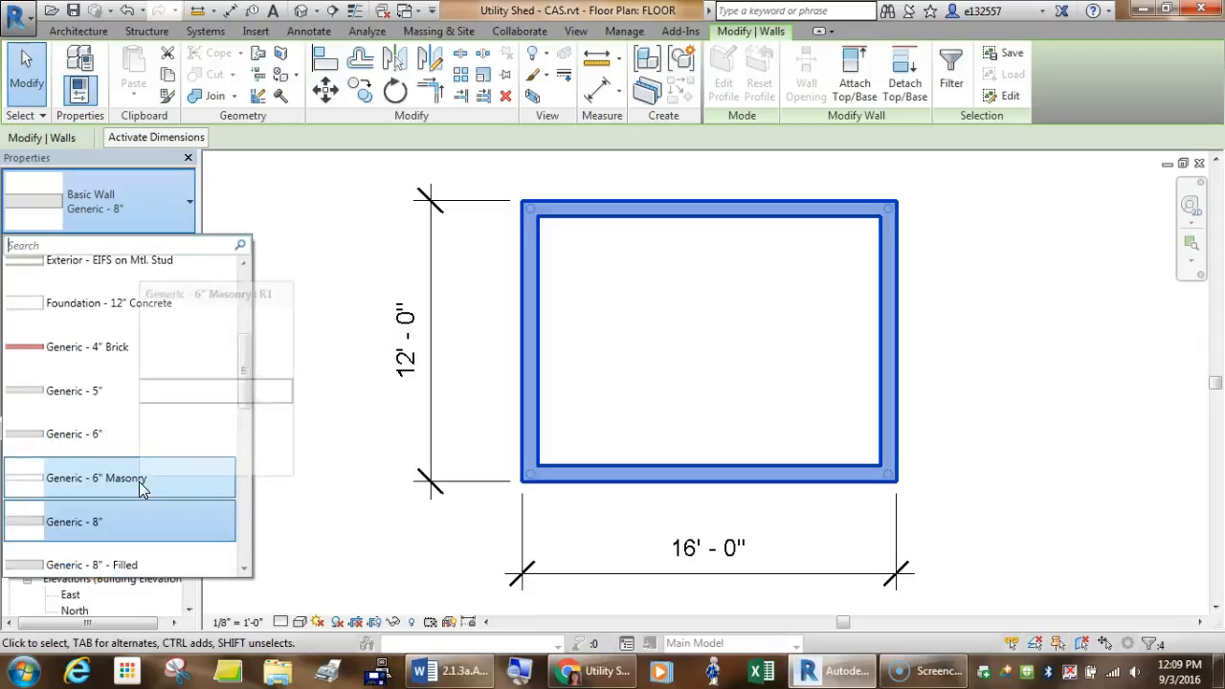
mouse_move(168, 524)
scroll(168, 522, down, 5)
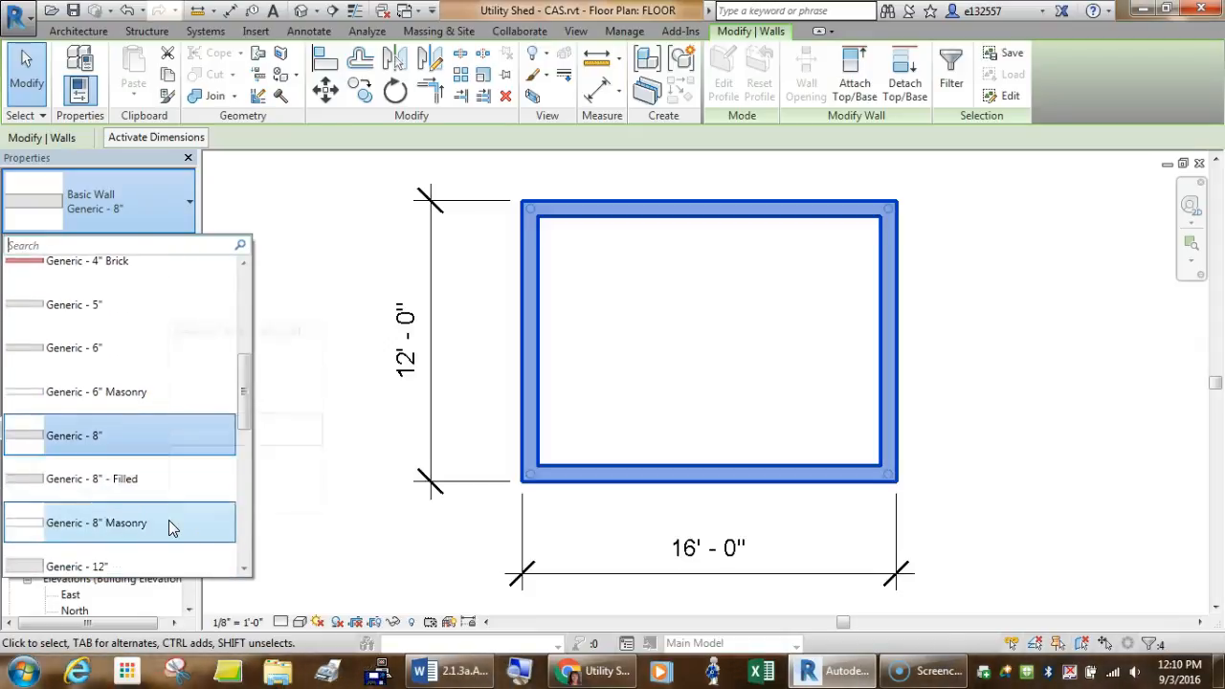
scroll(169, 519, down, 2)
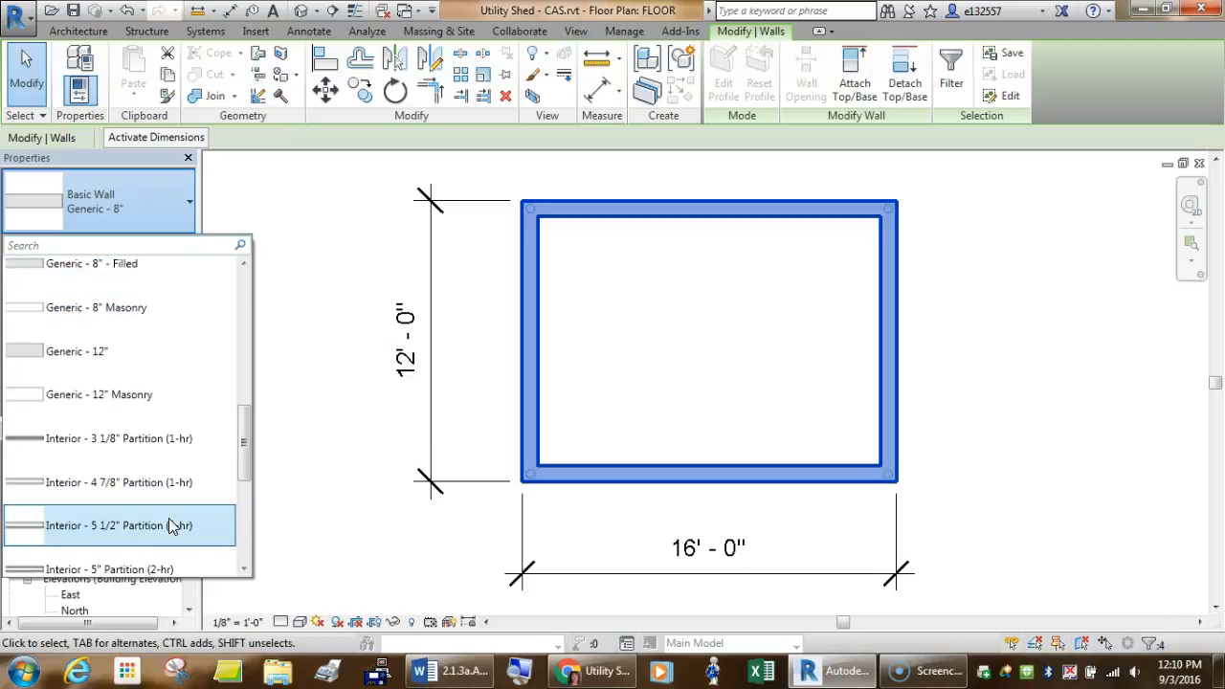
scroll(201, 445, down, 2)
scroll(201, 446, down, 3)
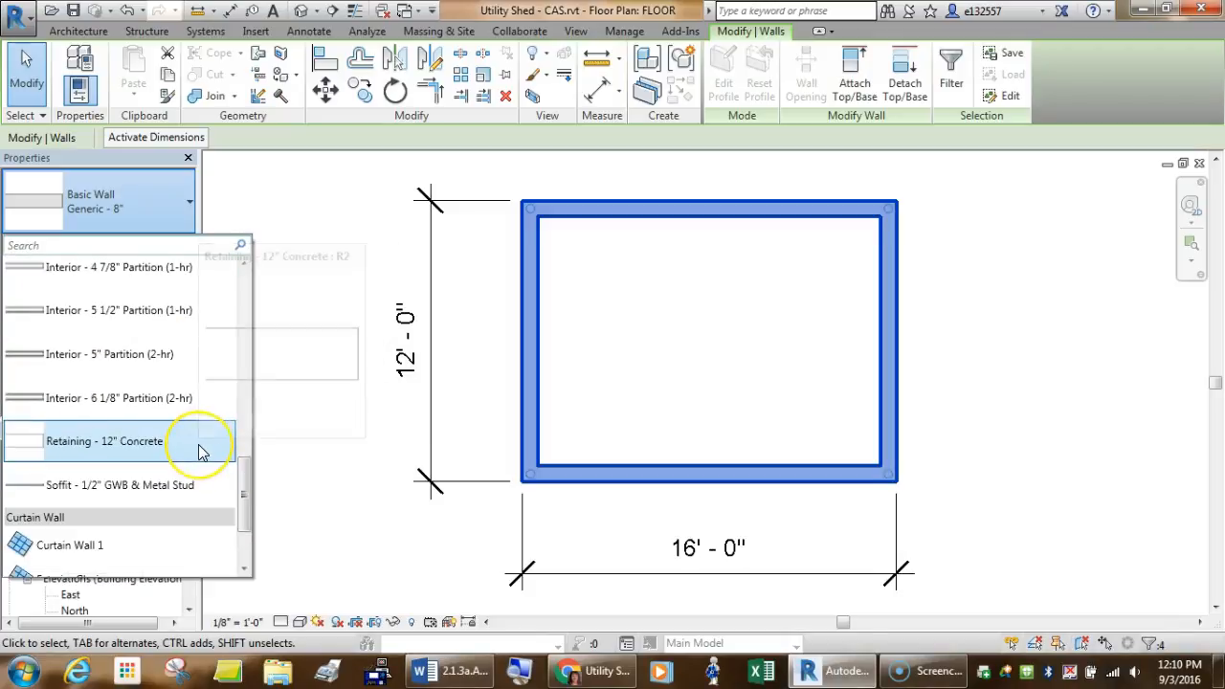
scroll(198, 444, up, 8)
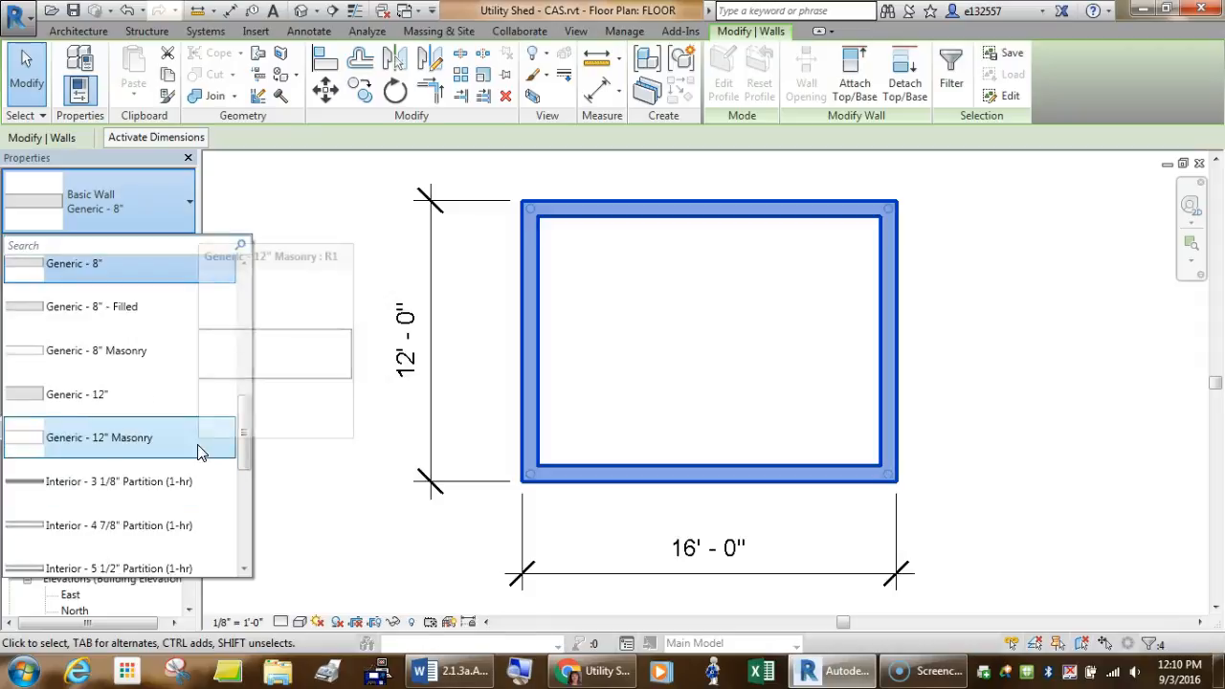
scroll(198, 455, up, 6)
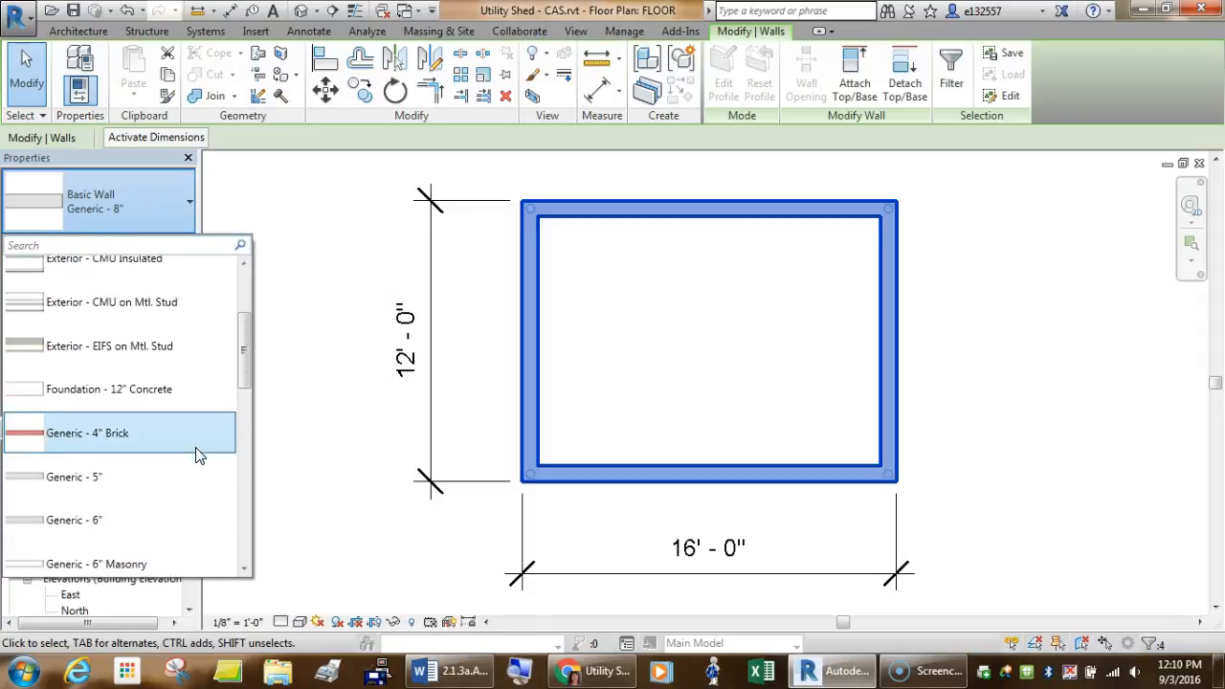
scroll(198, 455, up, 4)
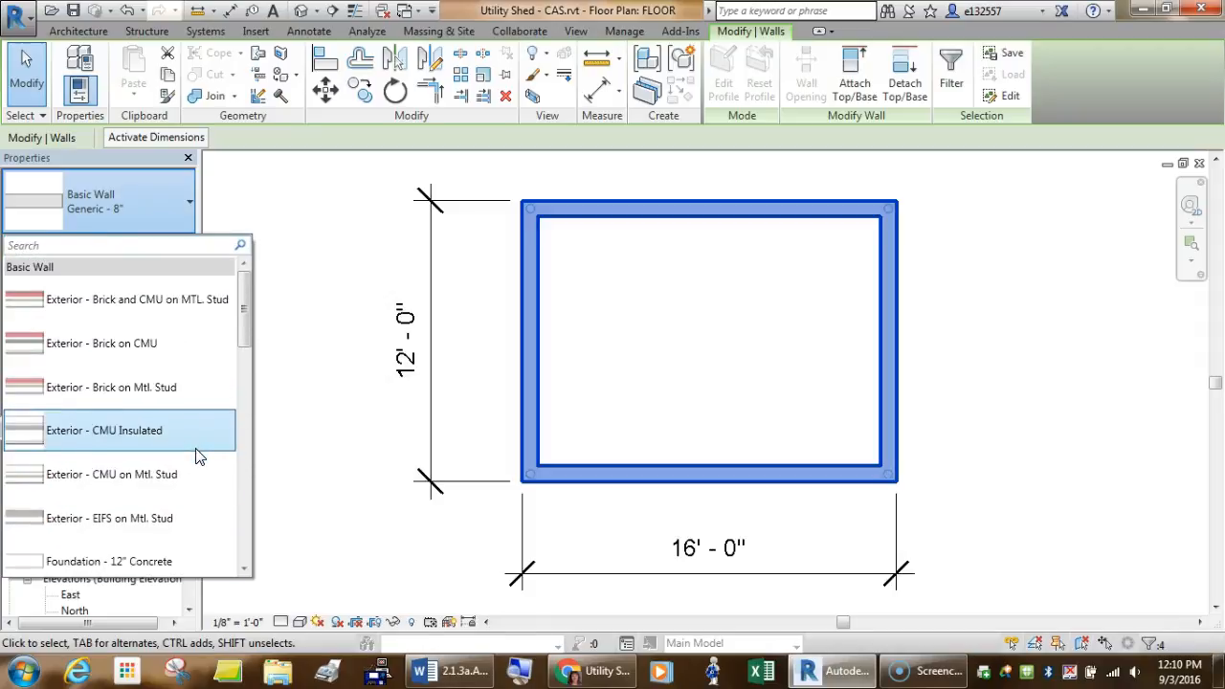
mouse_move(183, 389)
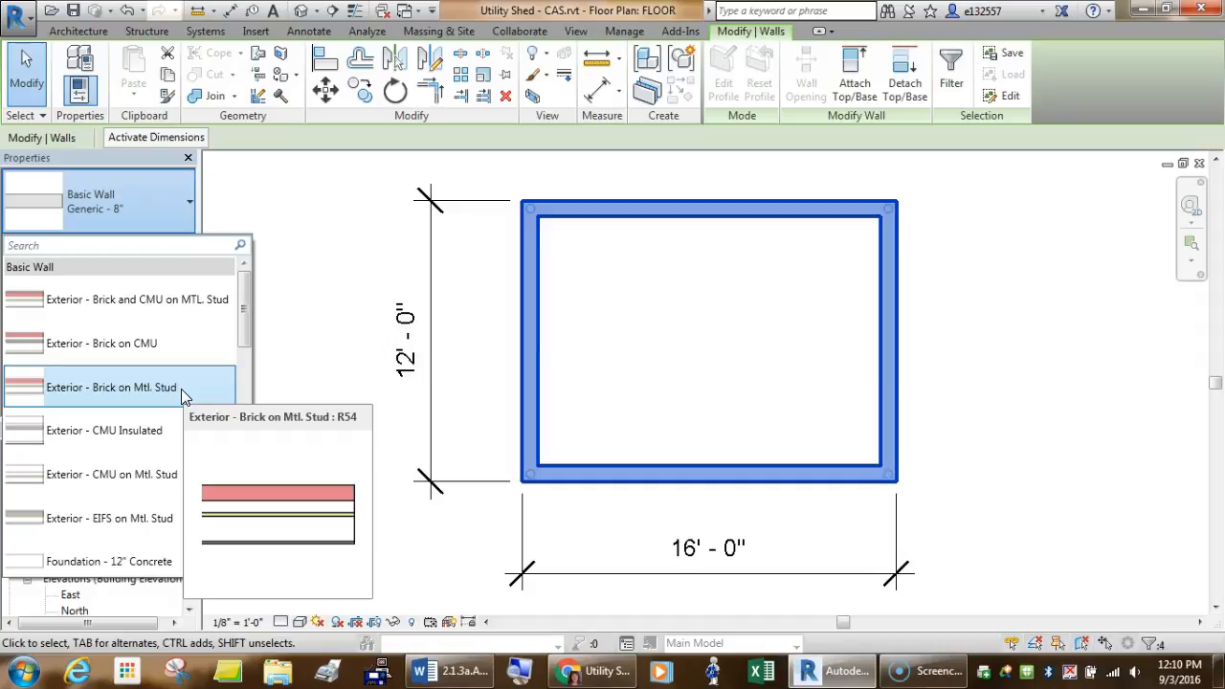
click(113, 388)
click(123, 389)
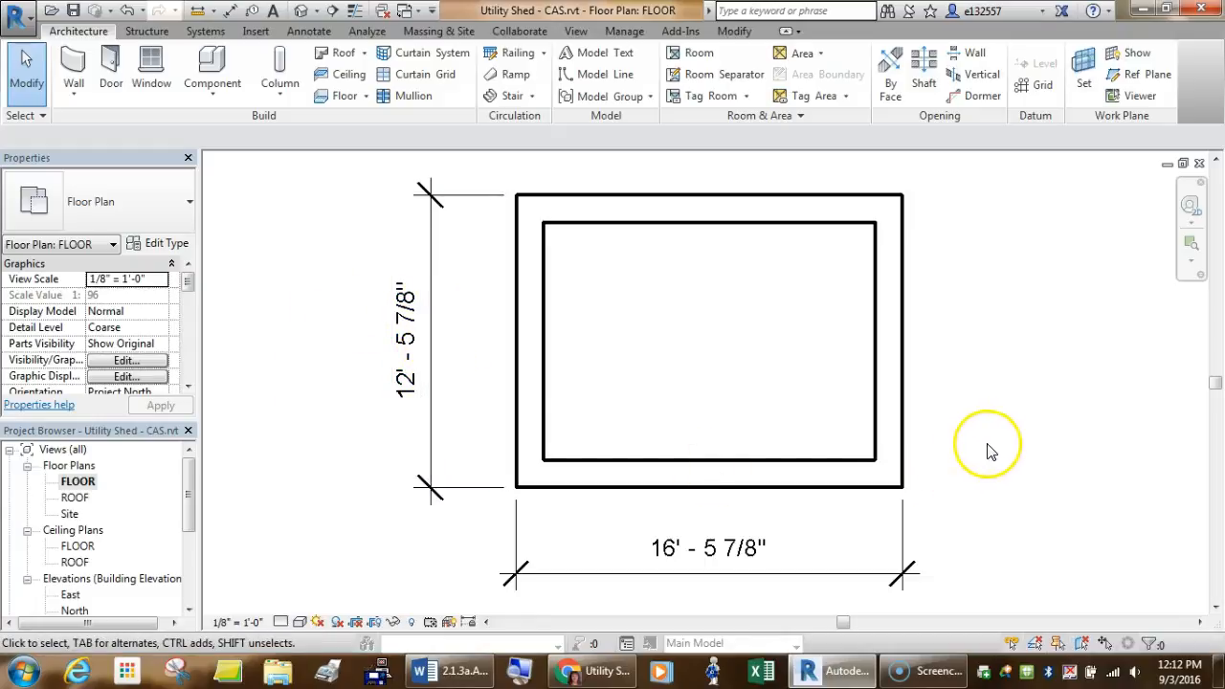
Set the FLOOR plan view to Fine detail level and the Shaded visual style
click(280, 623)
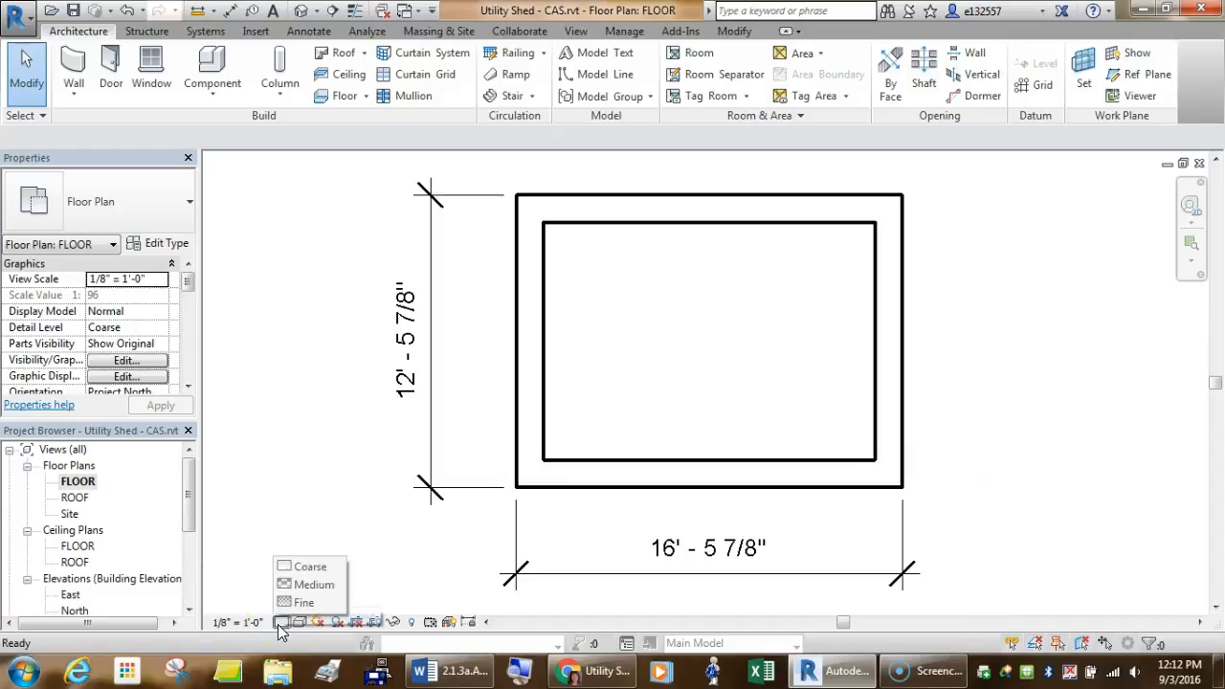
click(293, 602)
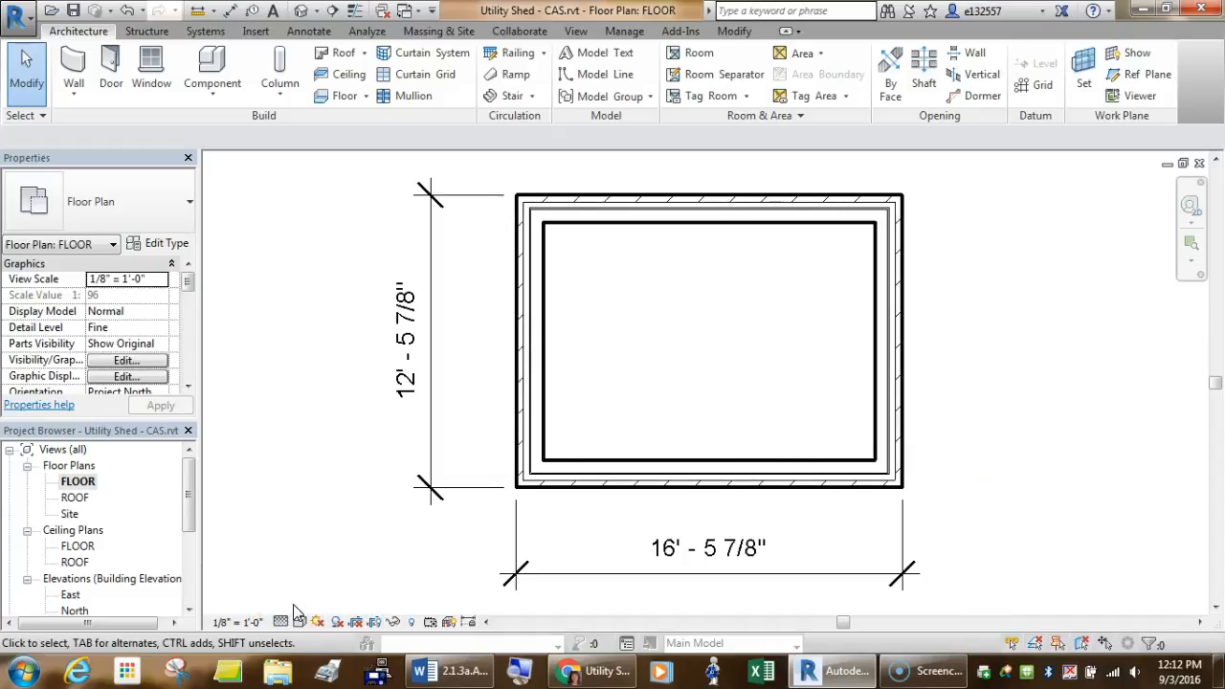
click(299, 623)
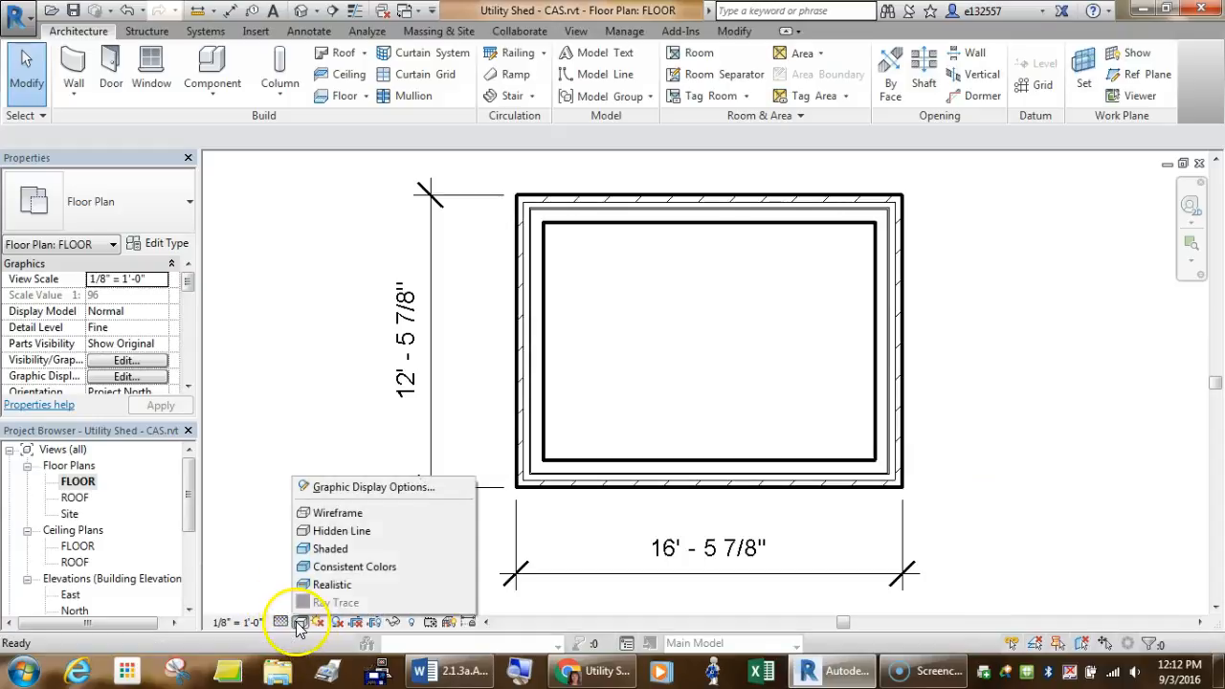
click(287, 547)
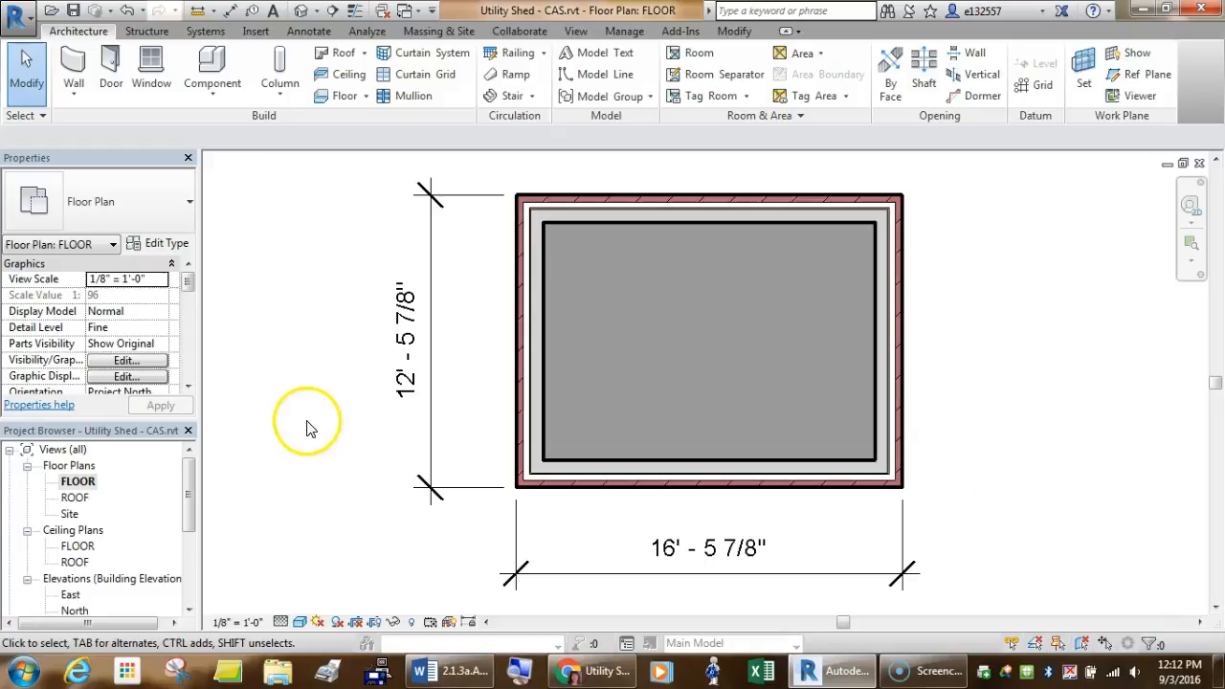
Open the East elevation to examine the wall finish on the shed's gable end
click(70, 595)
double_click(70, 595)
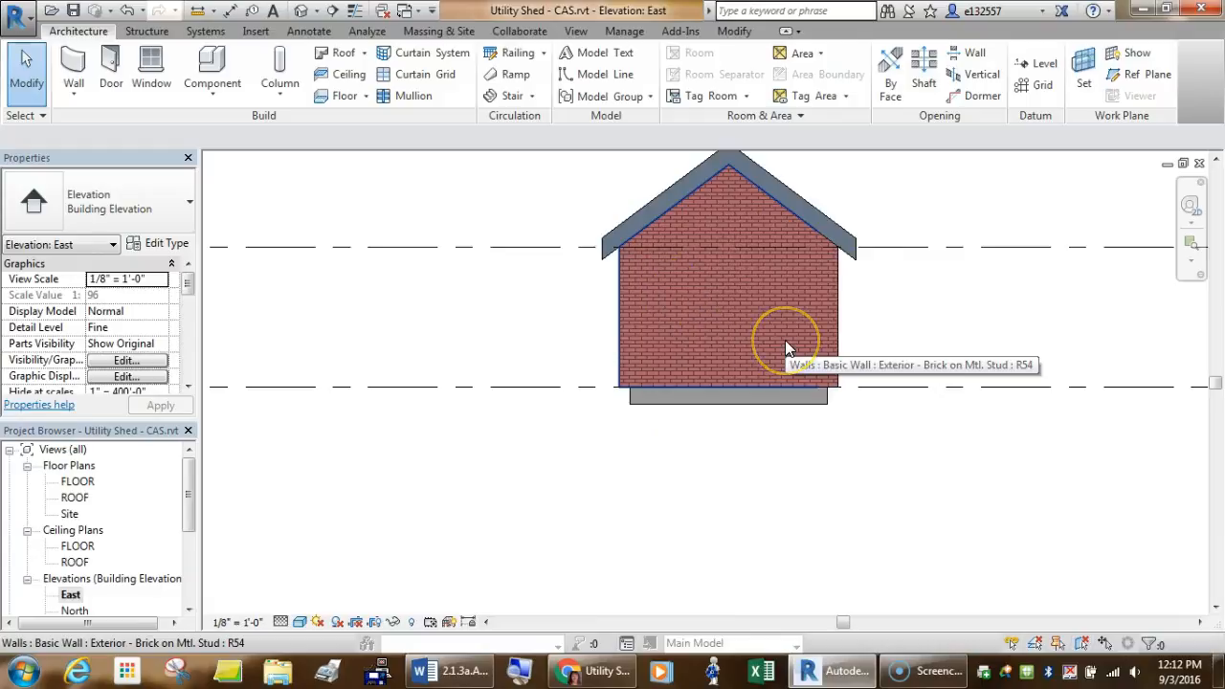
Open the North elevation, set its visual style to Realistic and examine the brick wall up close
double_click(75, 611)
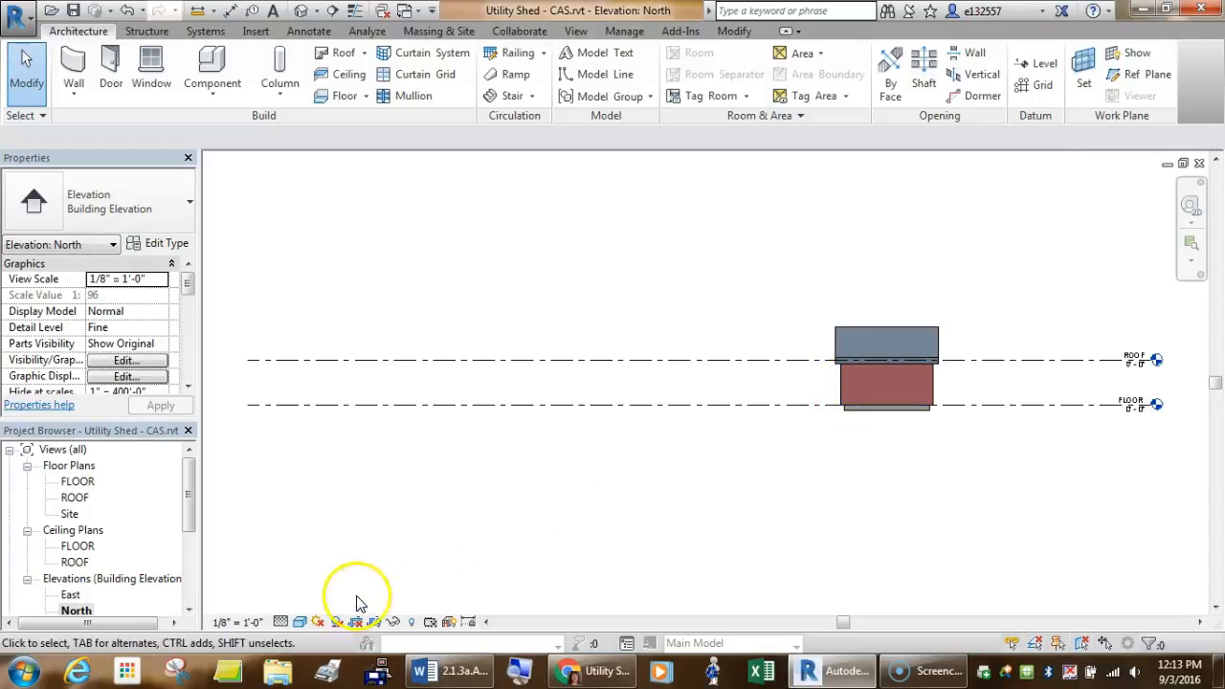
scroll(889, 443, up, 4)
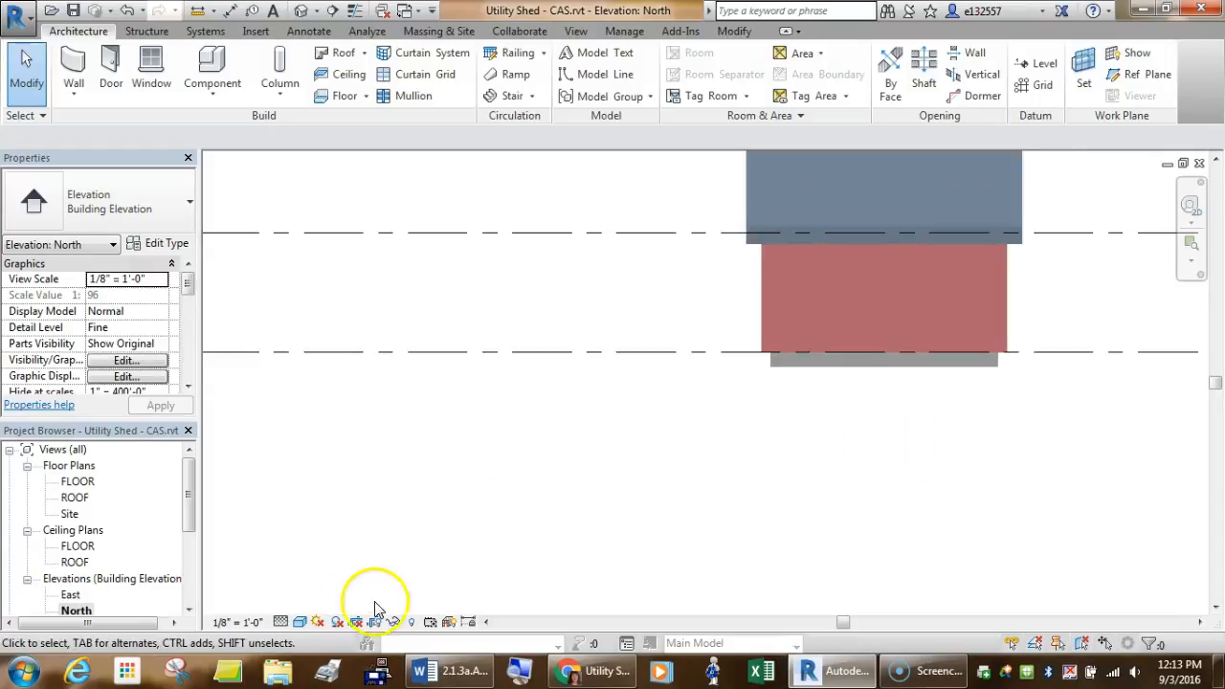
click(299, 622)
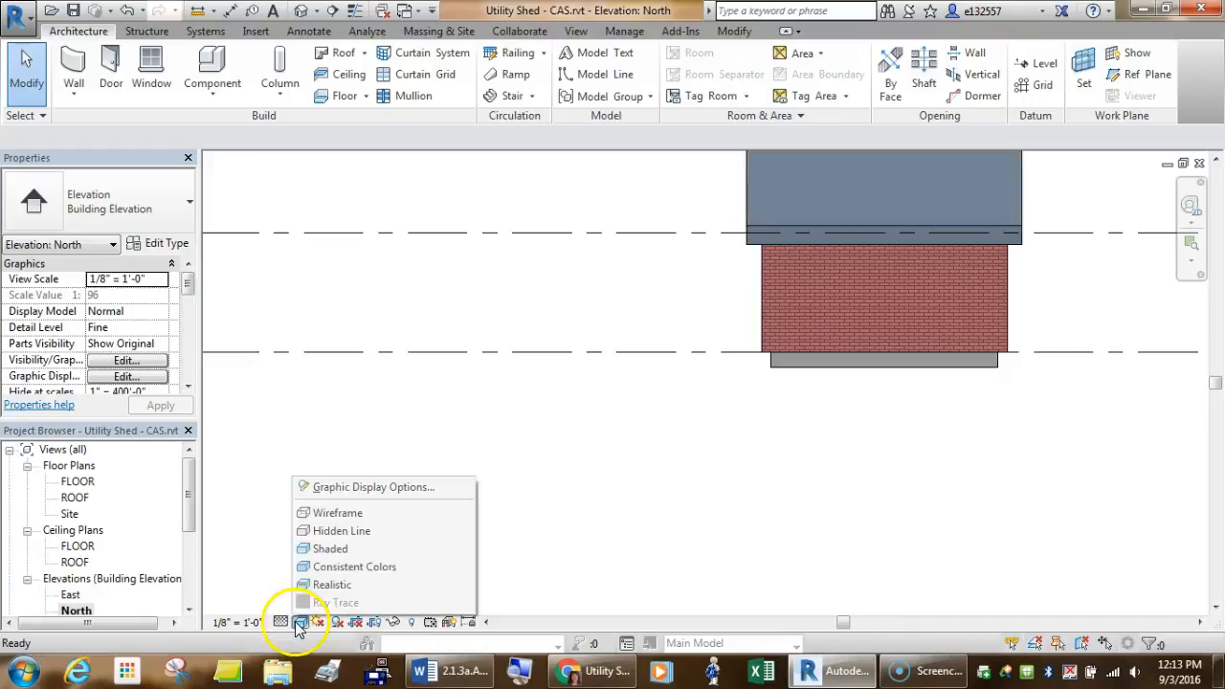
click(320, 583)
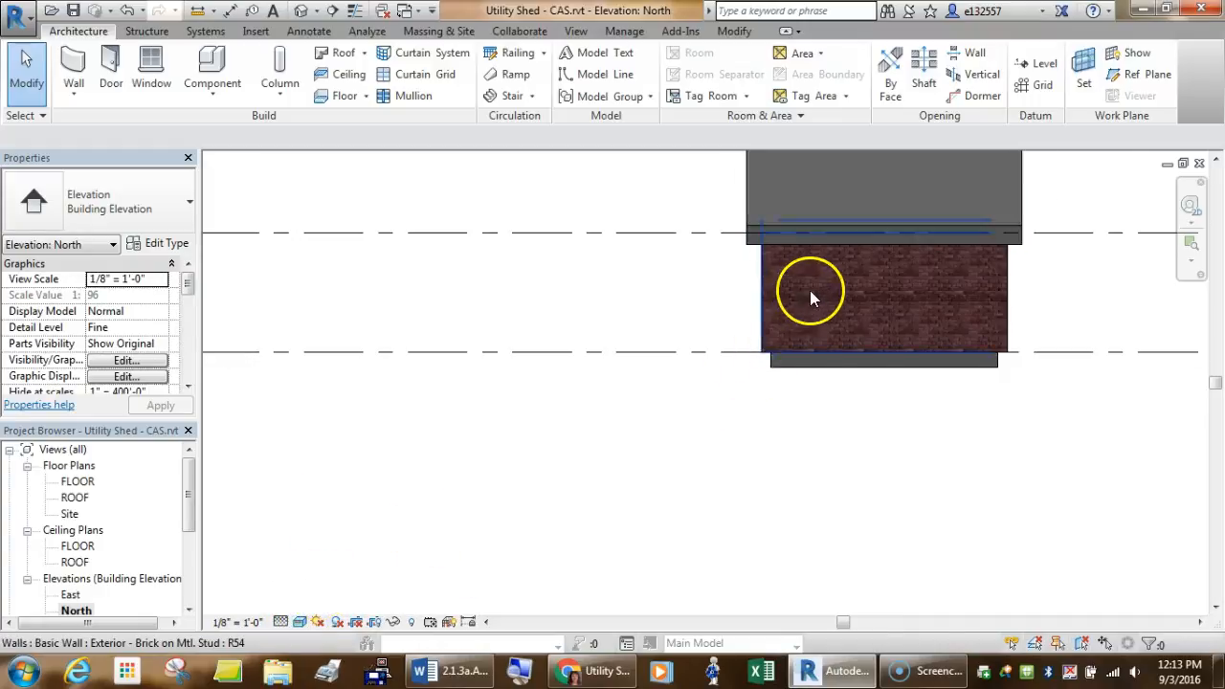
scroll(810, 290, up, 3)
scroll(809, 288, up, 3)
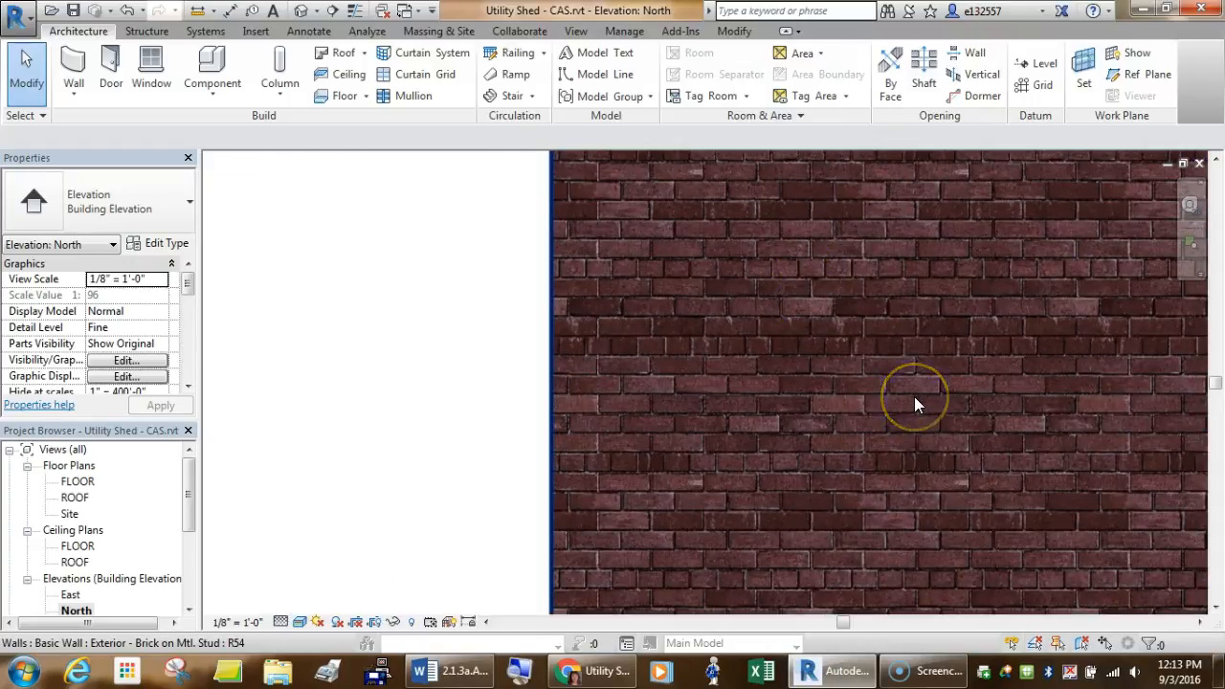
scroll(914, 396, down, 1)
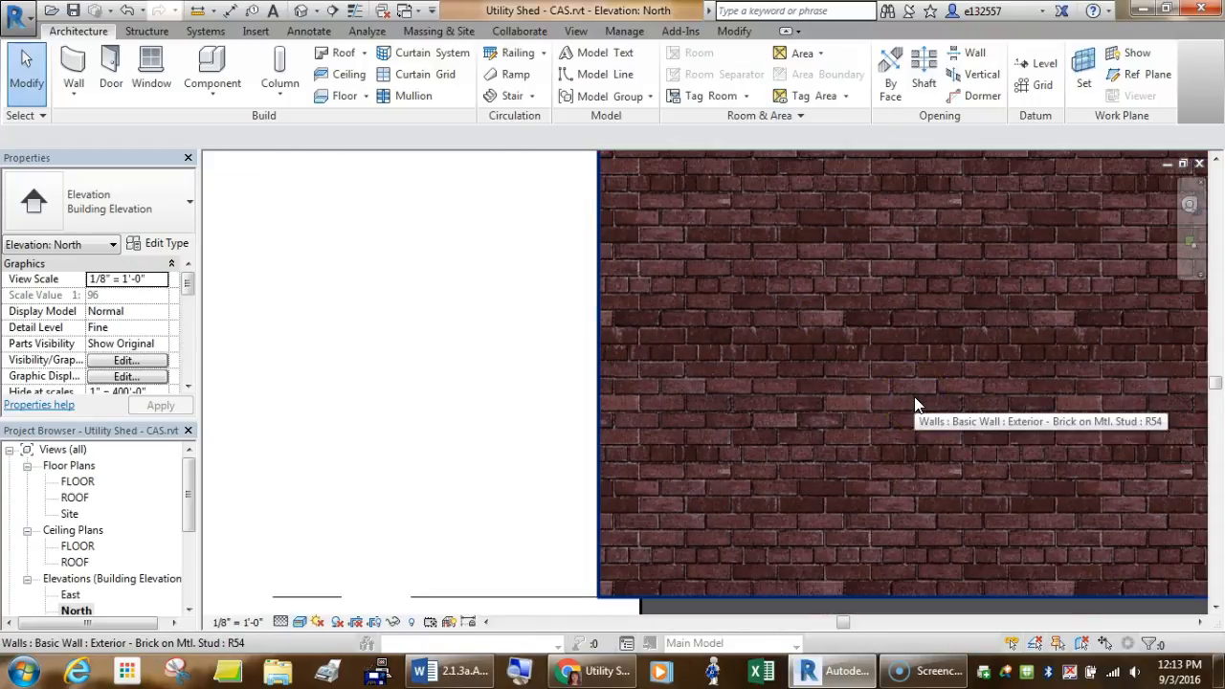
Switch the North elevation to the Shaded visual style and show the whole brick wall with the floor and roof
click(917, 387)
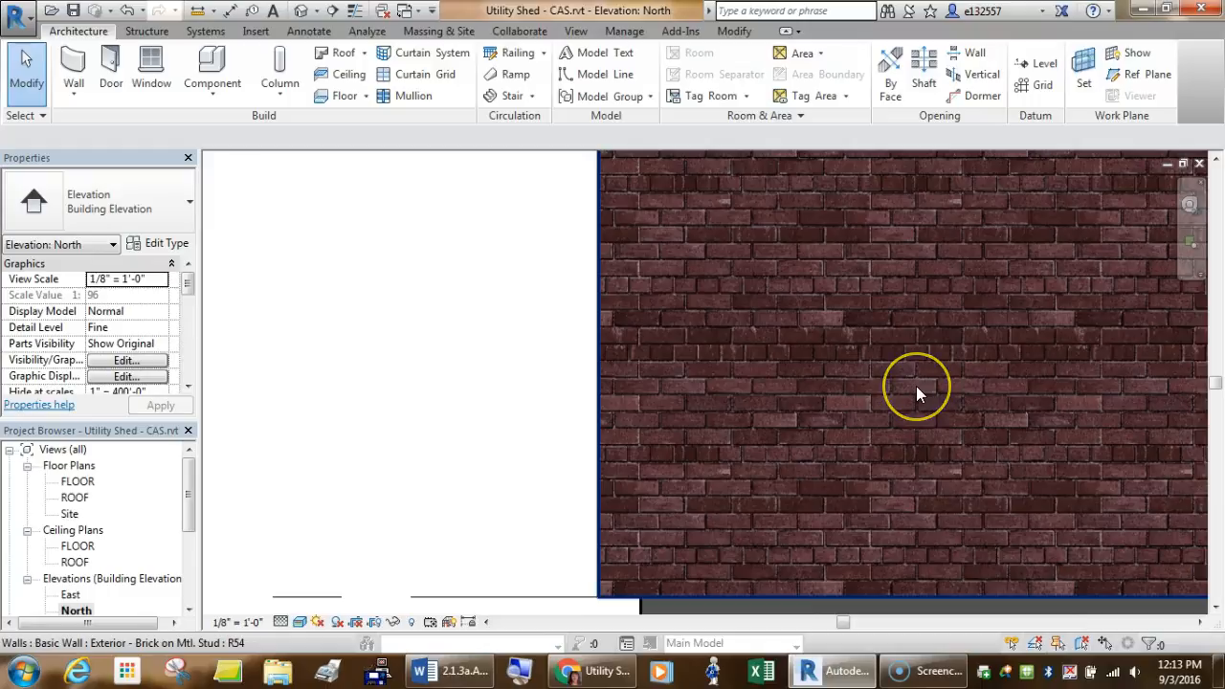
scroll(916, 386, down, 2)
scroll(915, 386, down, 1)
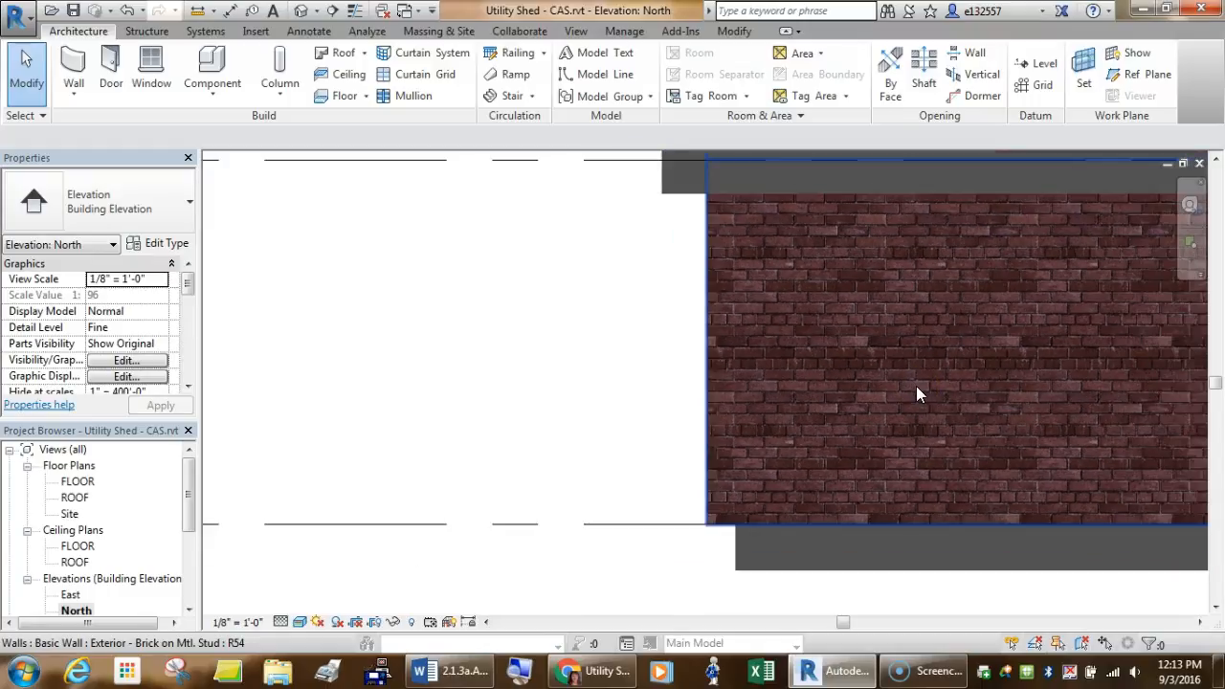
click(667, 483)
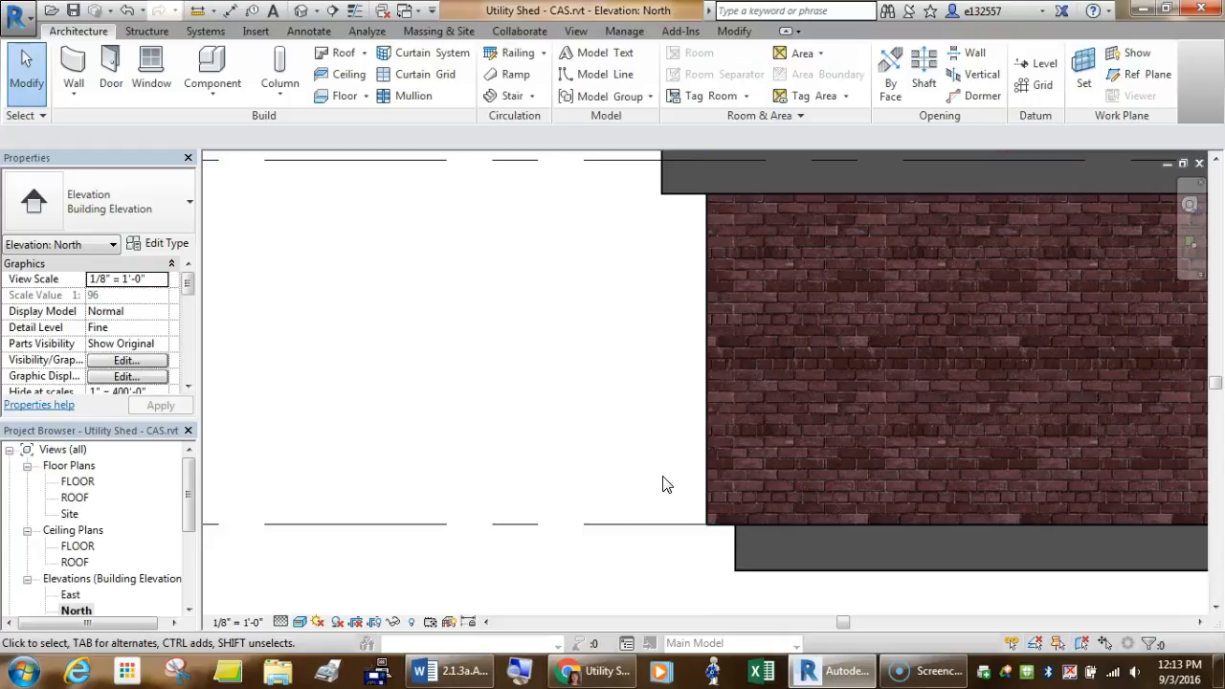
click(299, 622)
click(316, 548)
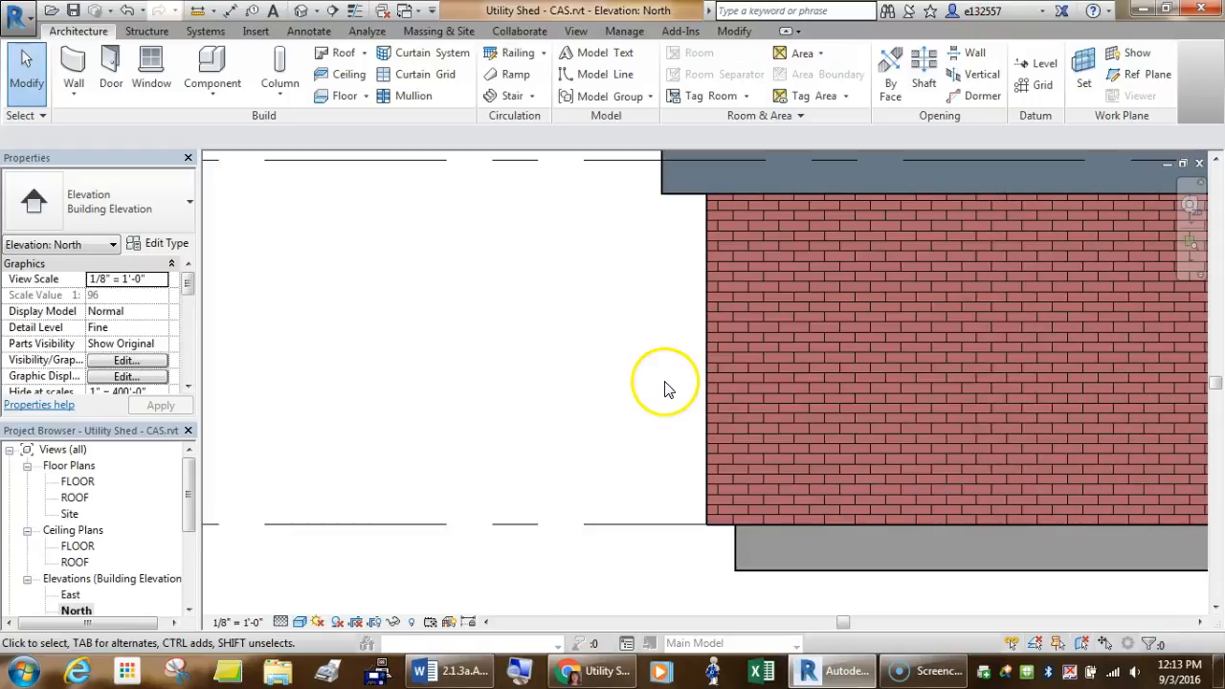
scroll(670, 386, down, 4)
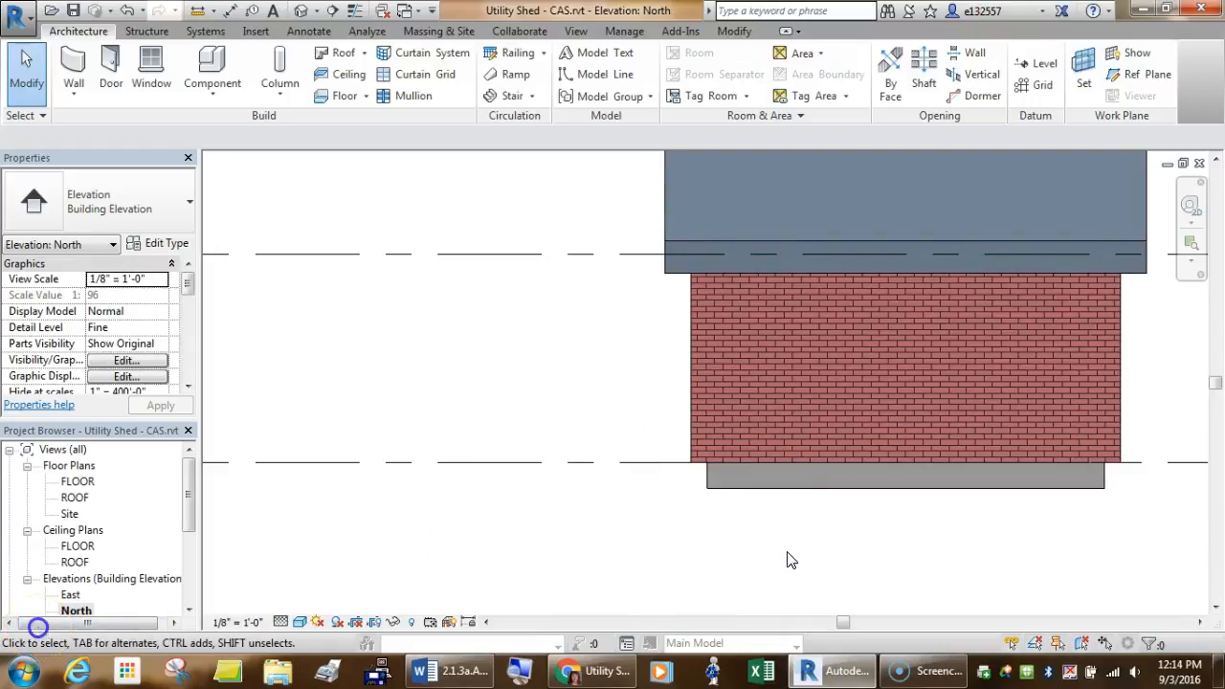
Change the shed's floor slab to the Wood Joist 10" - Wood Finish type
click(785, 487)
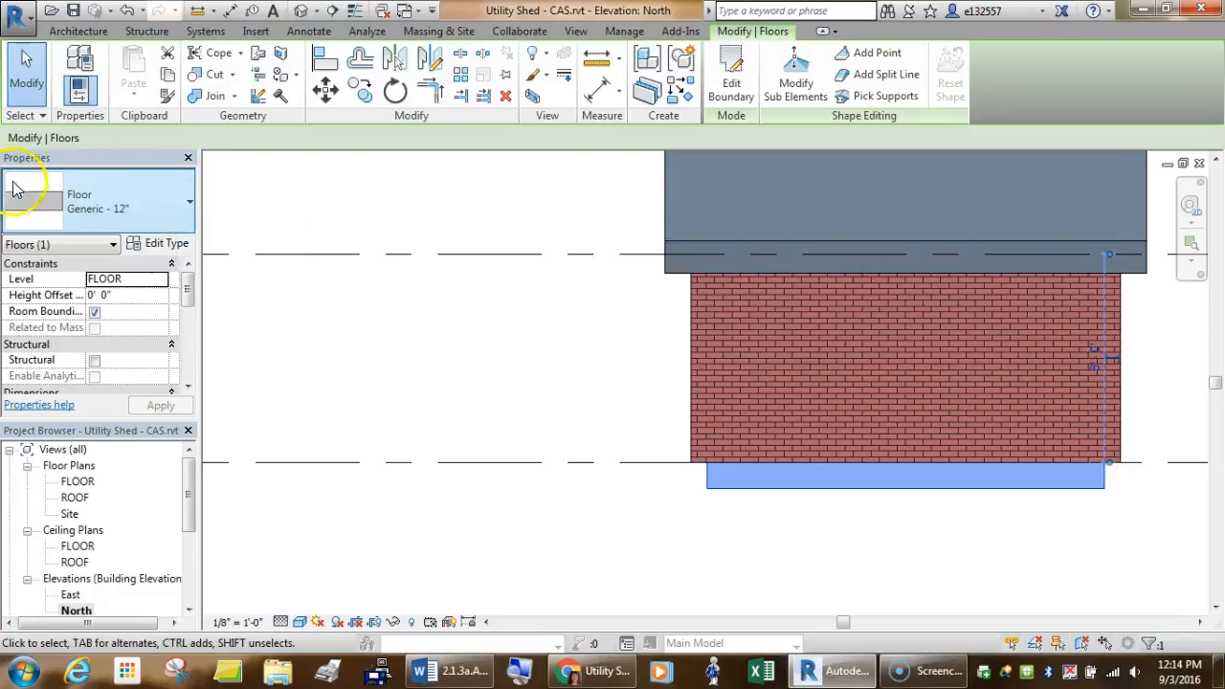
click(173, 204)
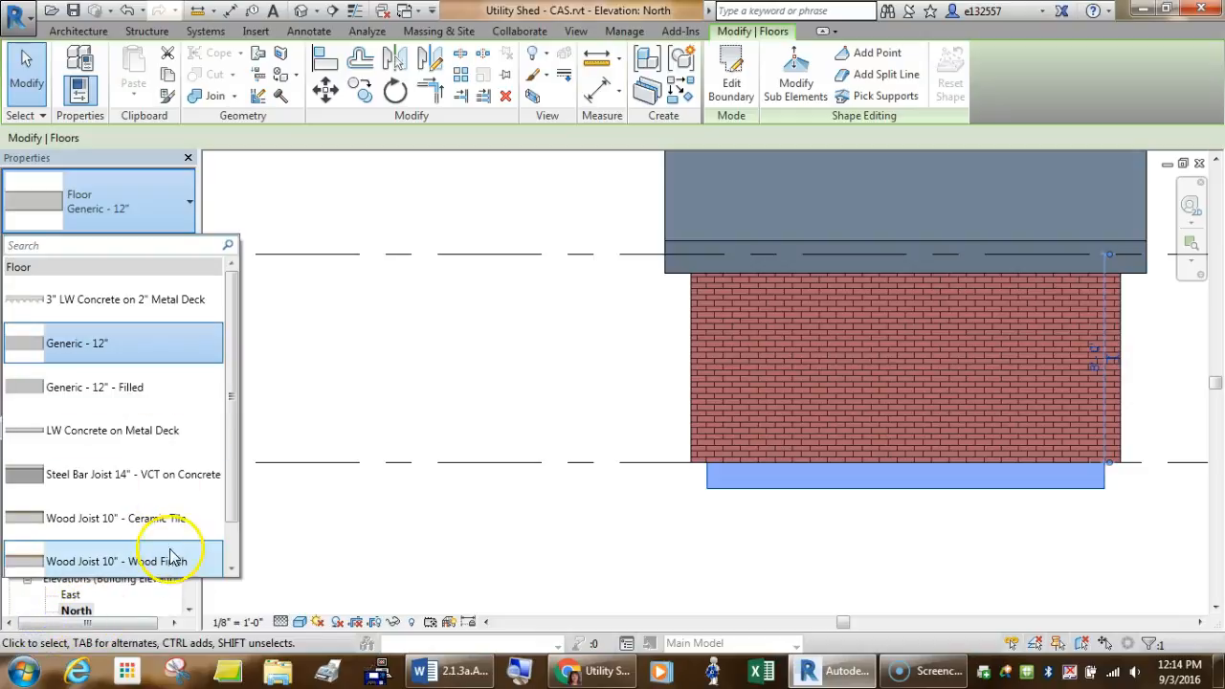
mouse_move(171, 566)
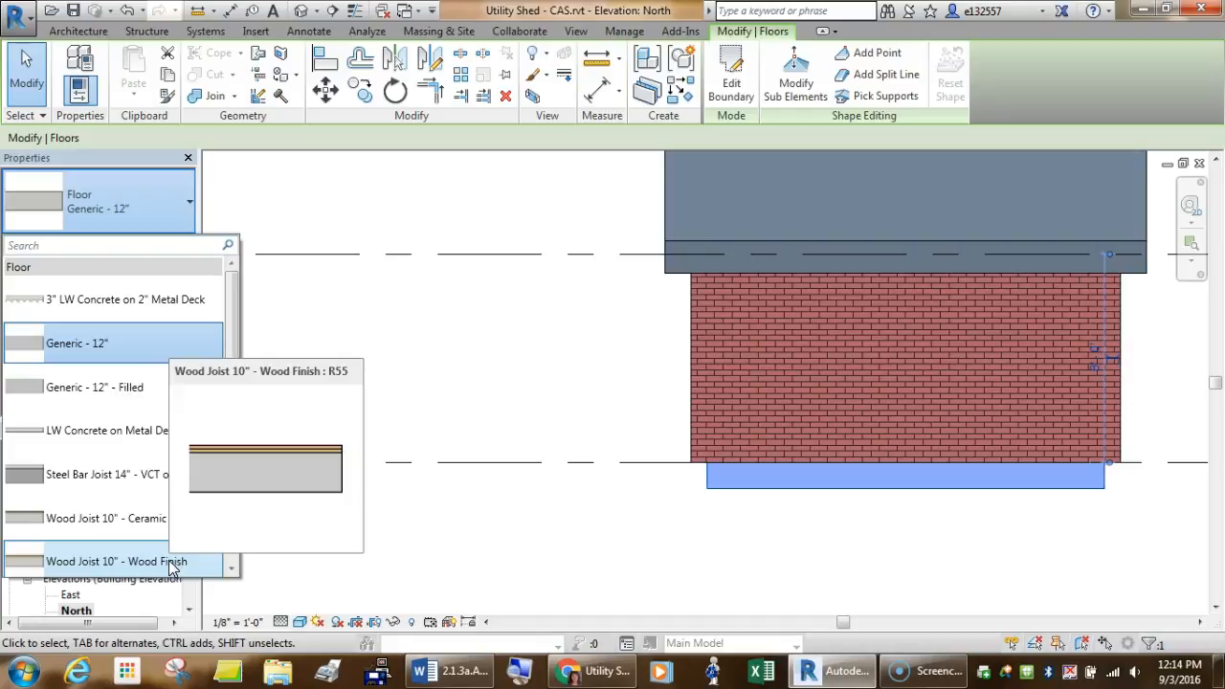
click(172, 565)
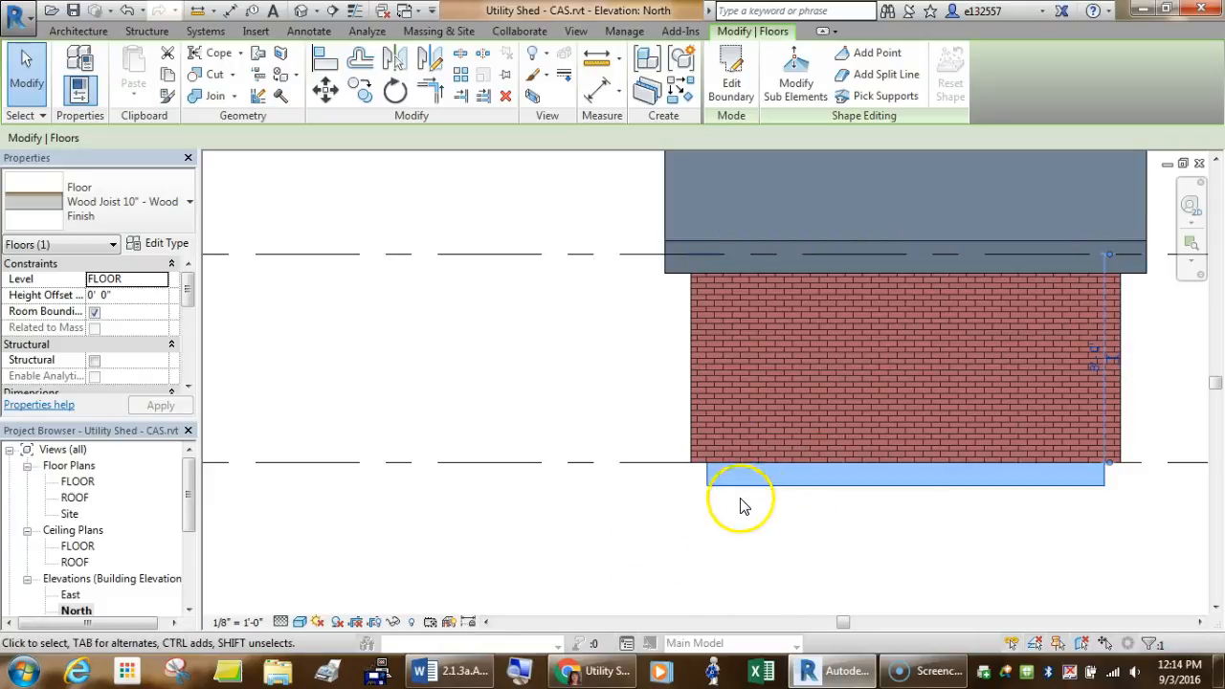
click(631, 517)
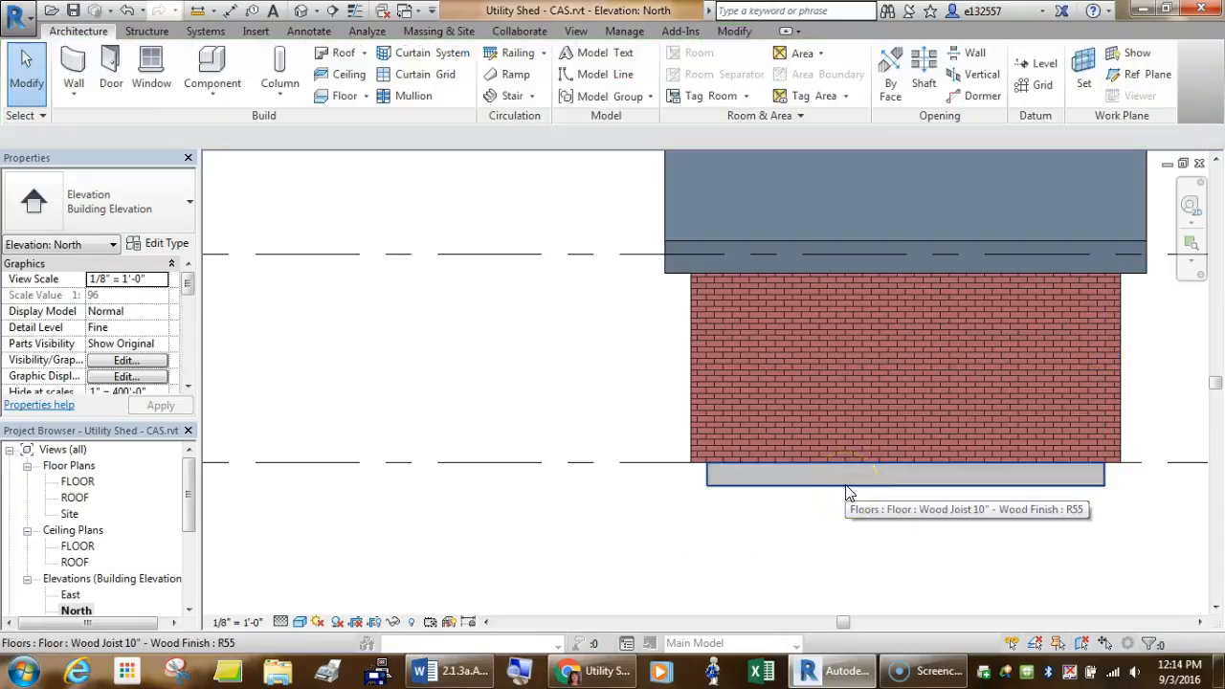
Select the roof and, in the East elevation, change it to the Wood Rafter 8" - Asphalt Shingle - Insulated type
click(667, 245)
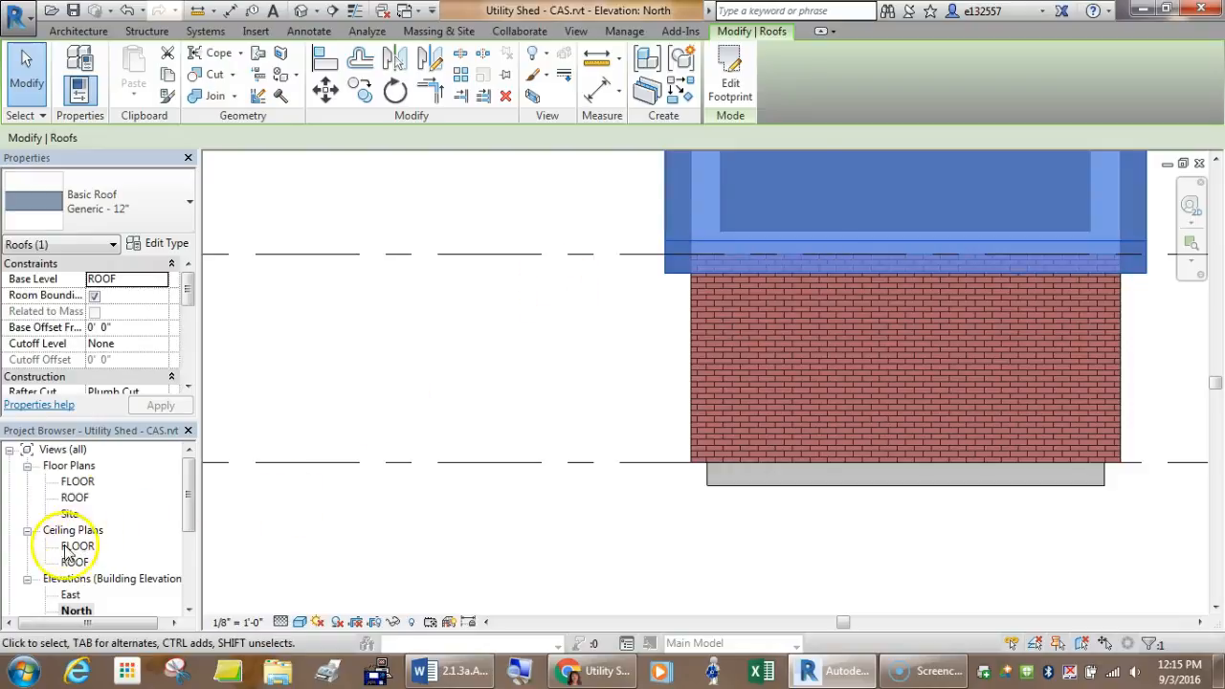
double_click(73, 595)
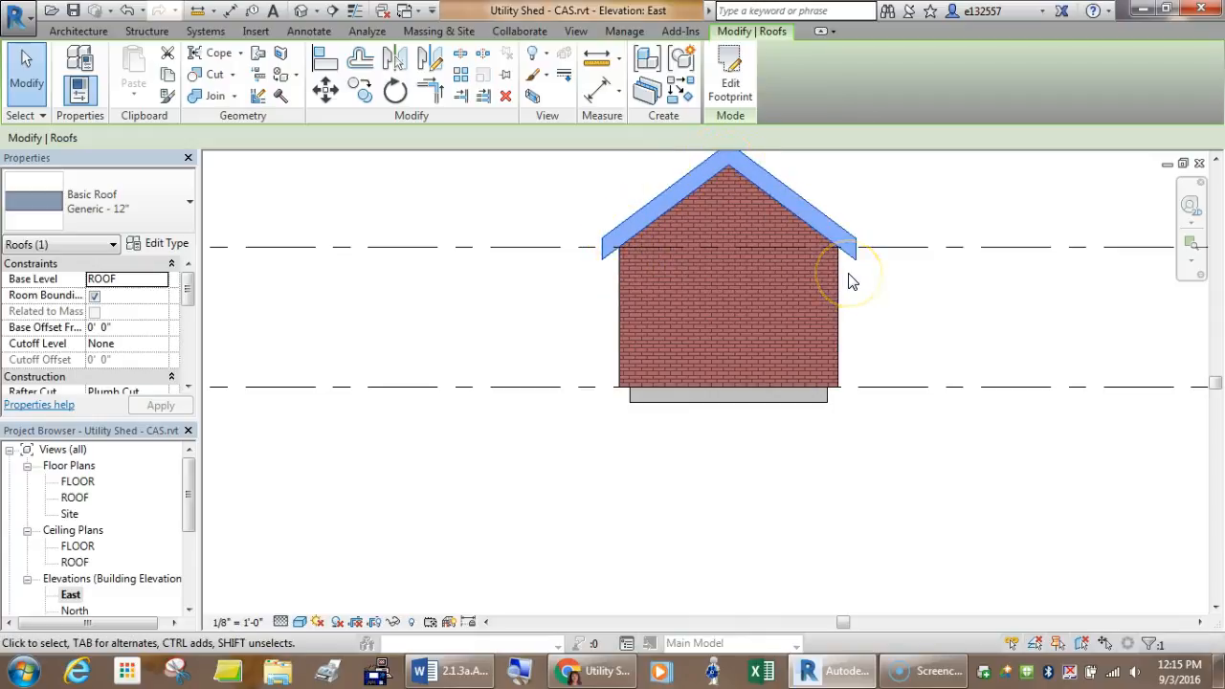
click(129, 194)
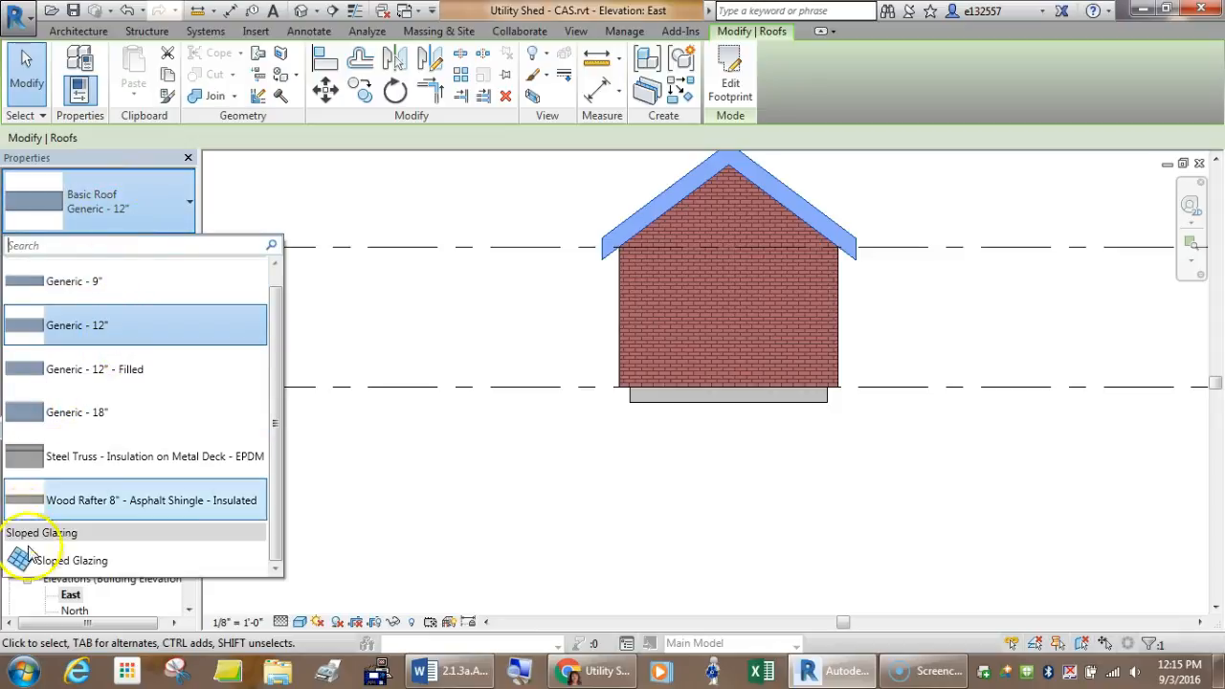
click(25, 622)
click(118, 213)
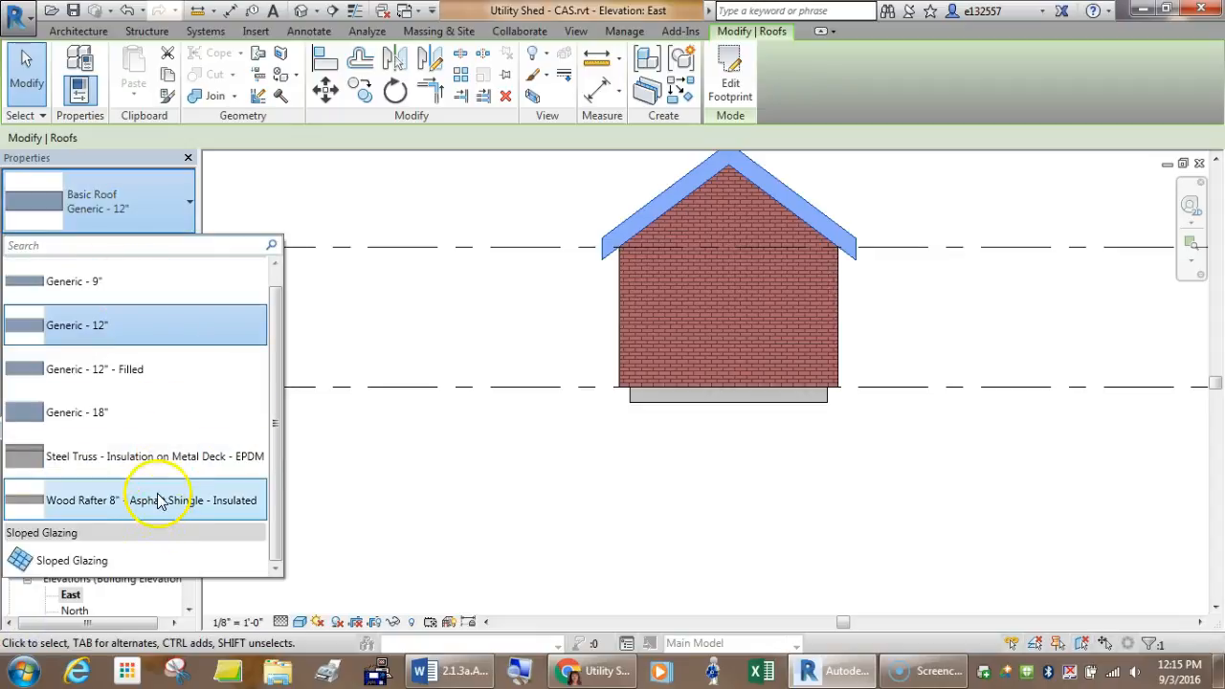
mouse_move(177, 510)
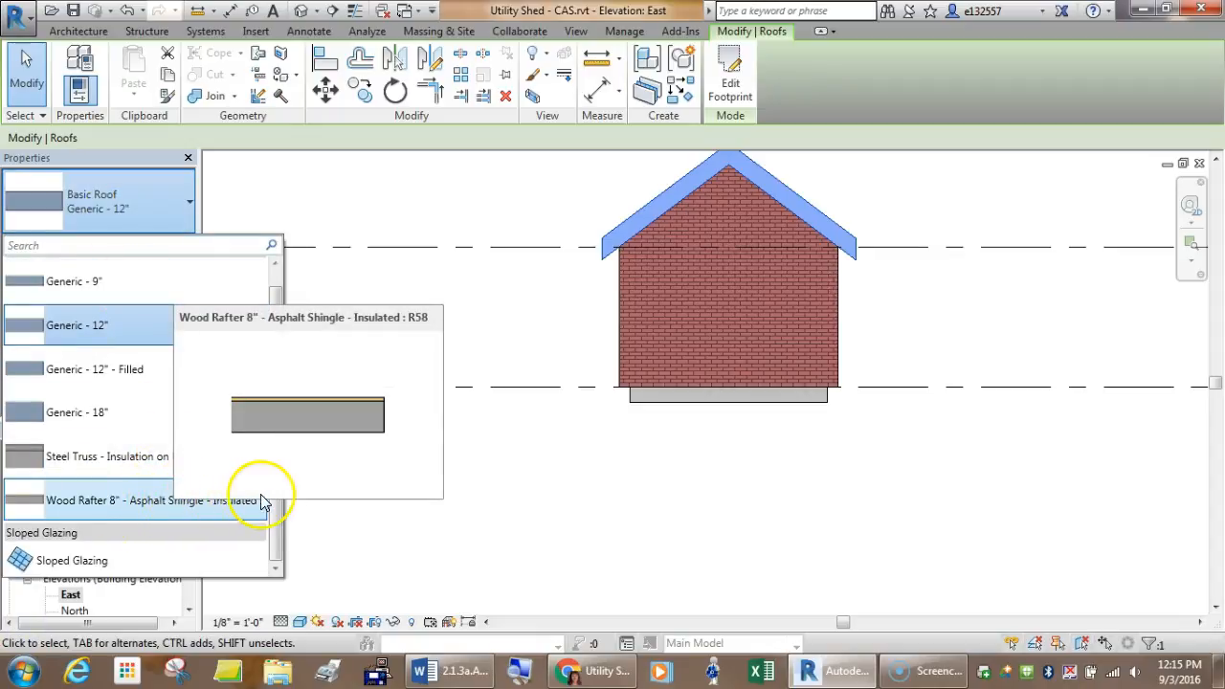
mouse_move(282, 555)
mouse_down()
mouse_move(283, 469)
mouse_move(274, 566)
mouse_up()
click(140, 499)
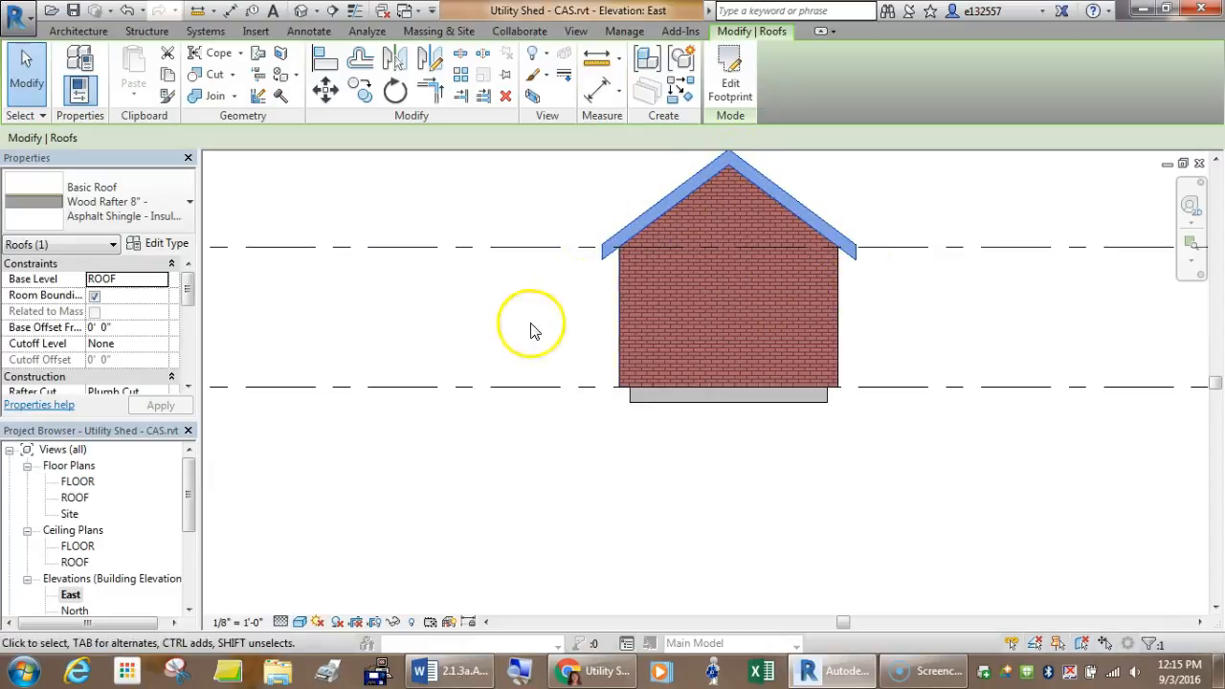
click(492, 550)
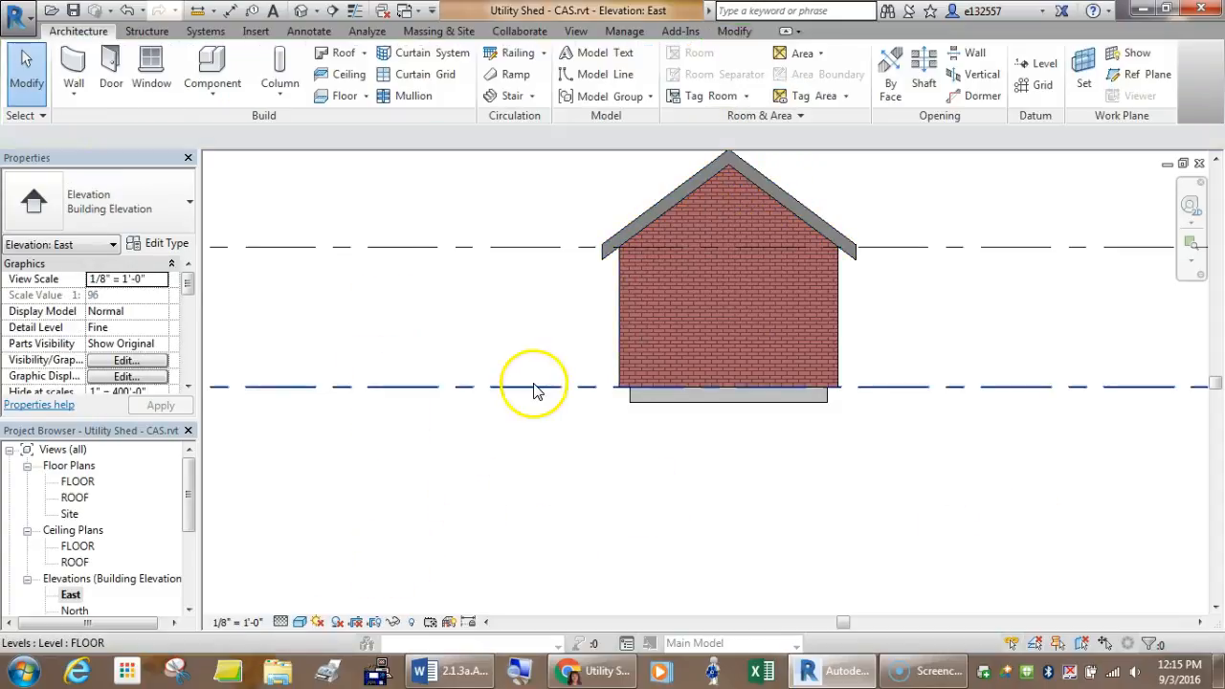
Set the East elevation to the Realistic visual style and examine the roof, wall and floor finishes
click(299, 622)
click(323, 587)
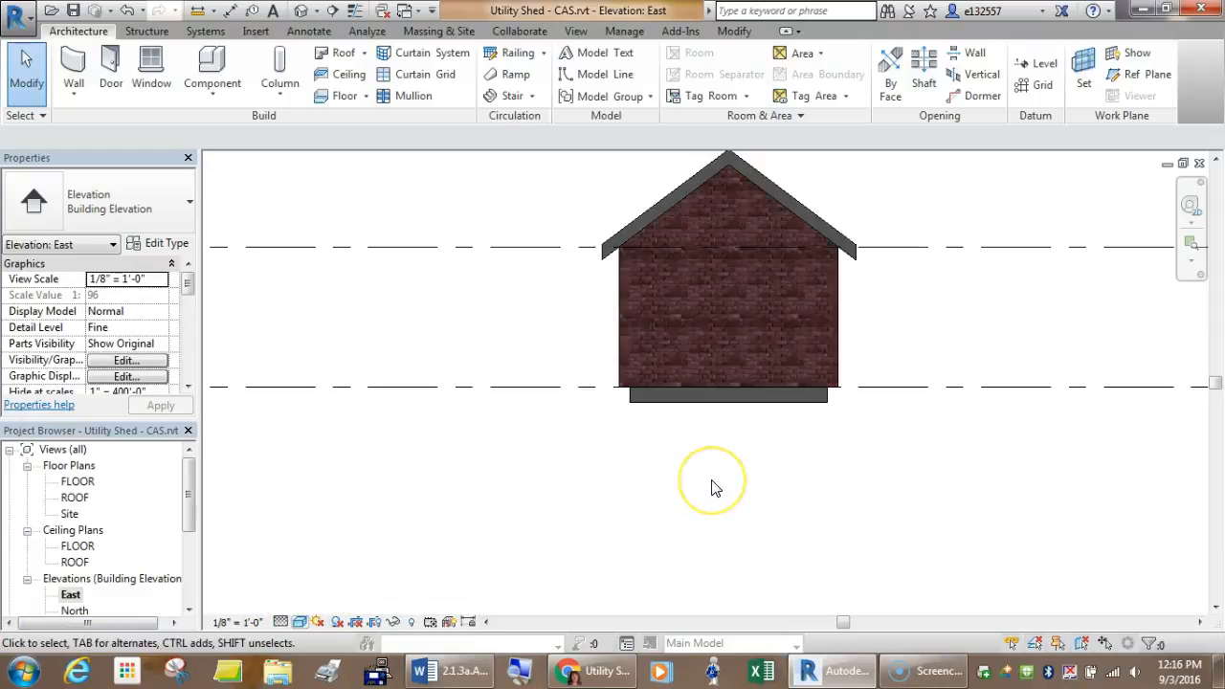
scroll(779, 398, up, 2)
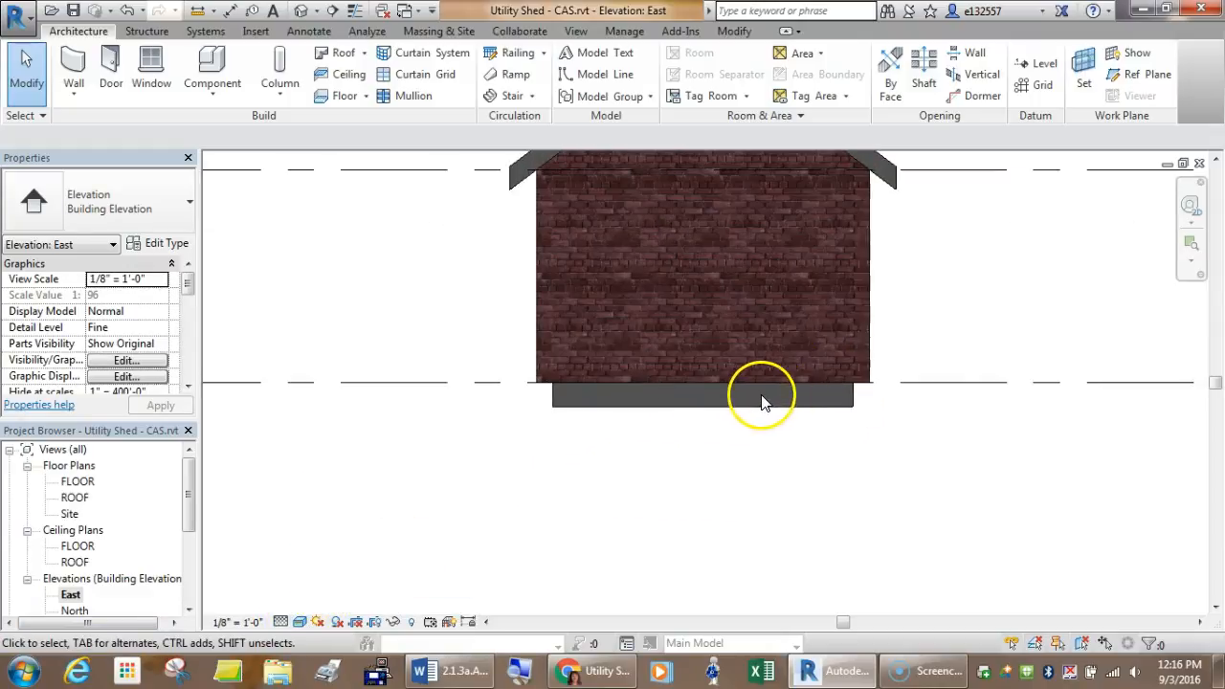
scroll(724, 342, down, 2)
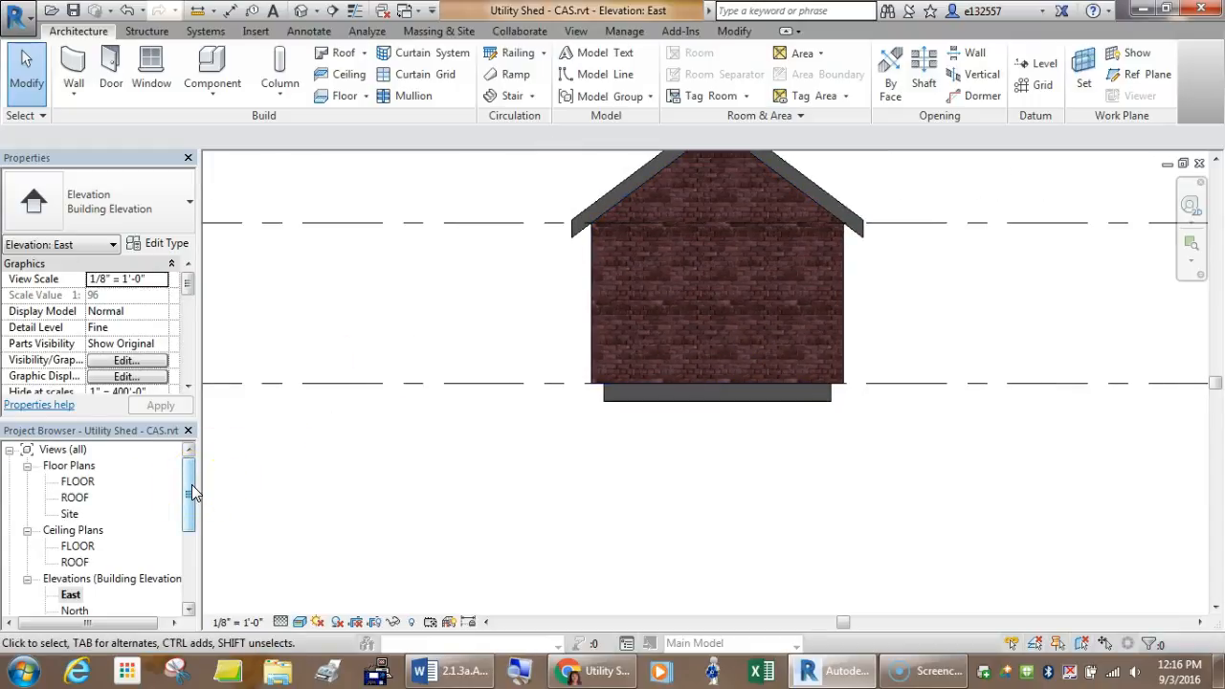
Open the default 3D view of the shed and set it to Fine detail level and the Realistic visual style
drag(191, 484, 184, 459)
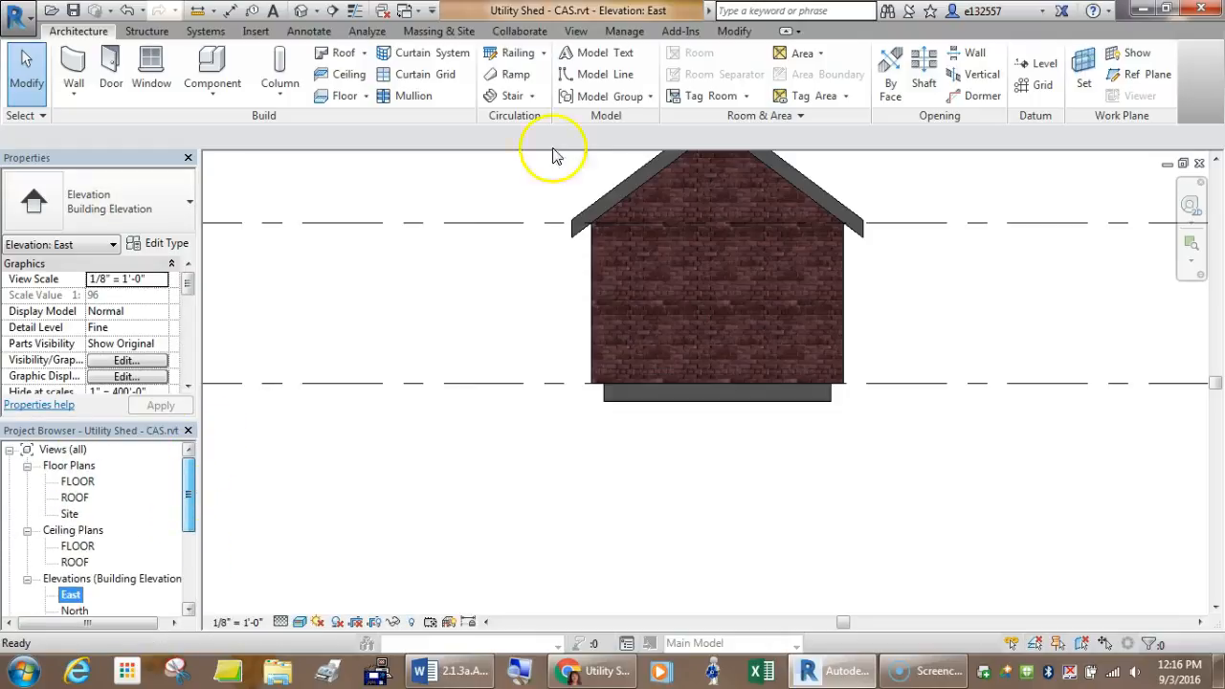
click(577, 31)
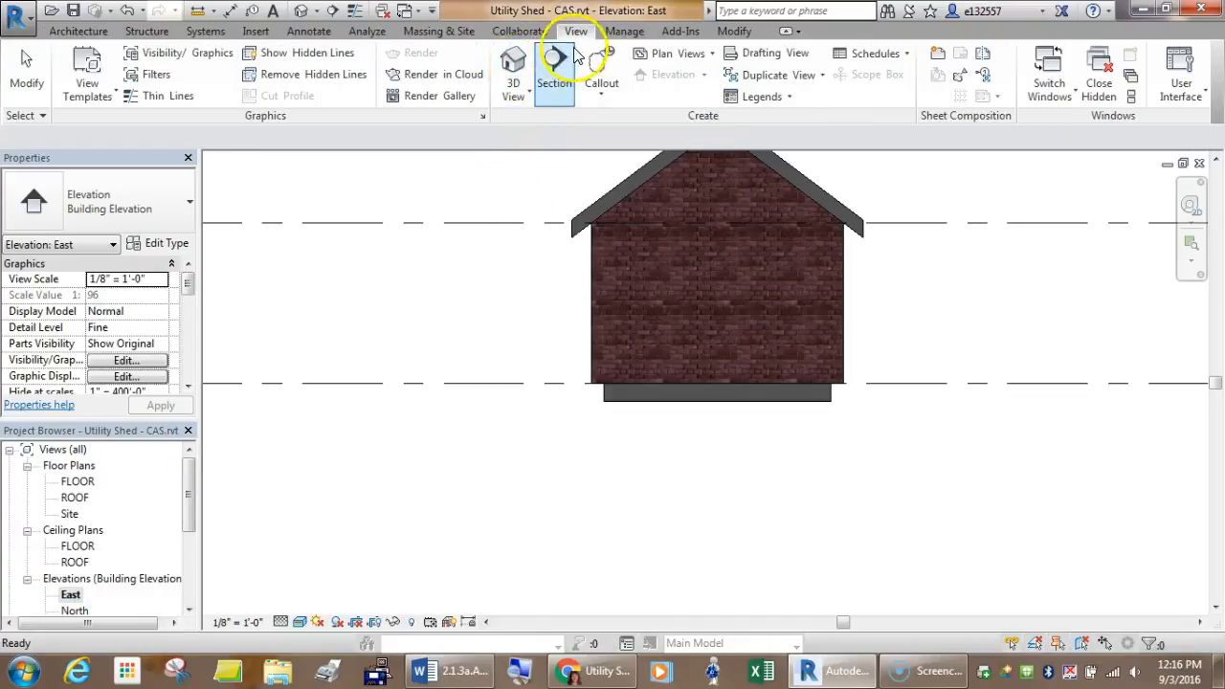
click(513, 63)
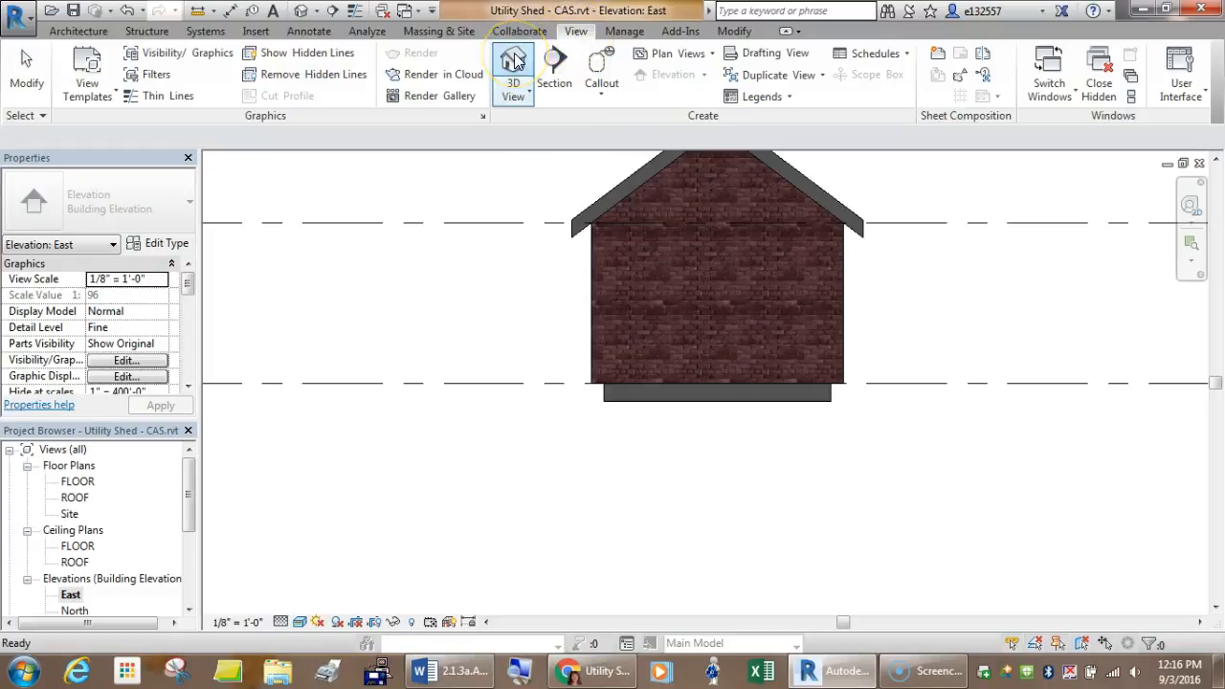
click(280, 623)
click(304, 600)
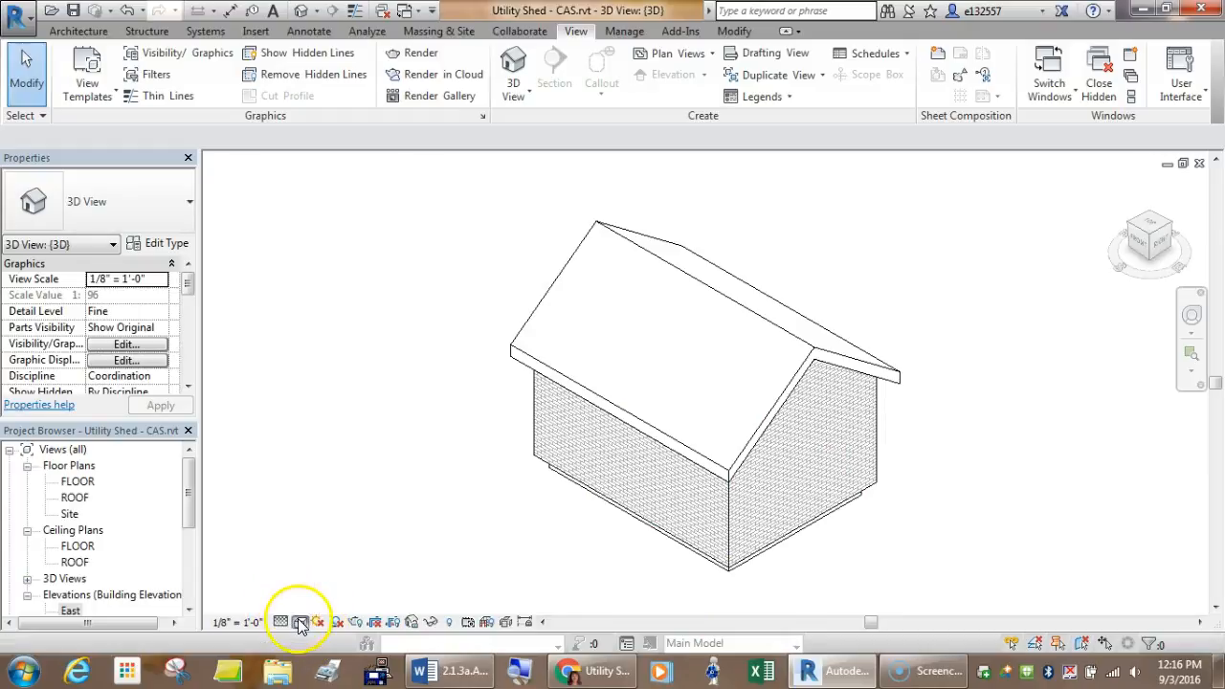
click(299, 622)
click(330, 585)
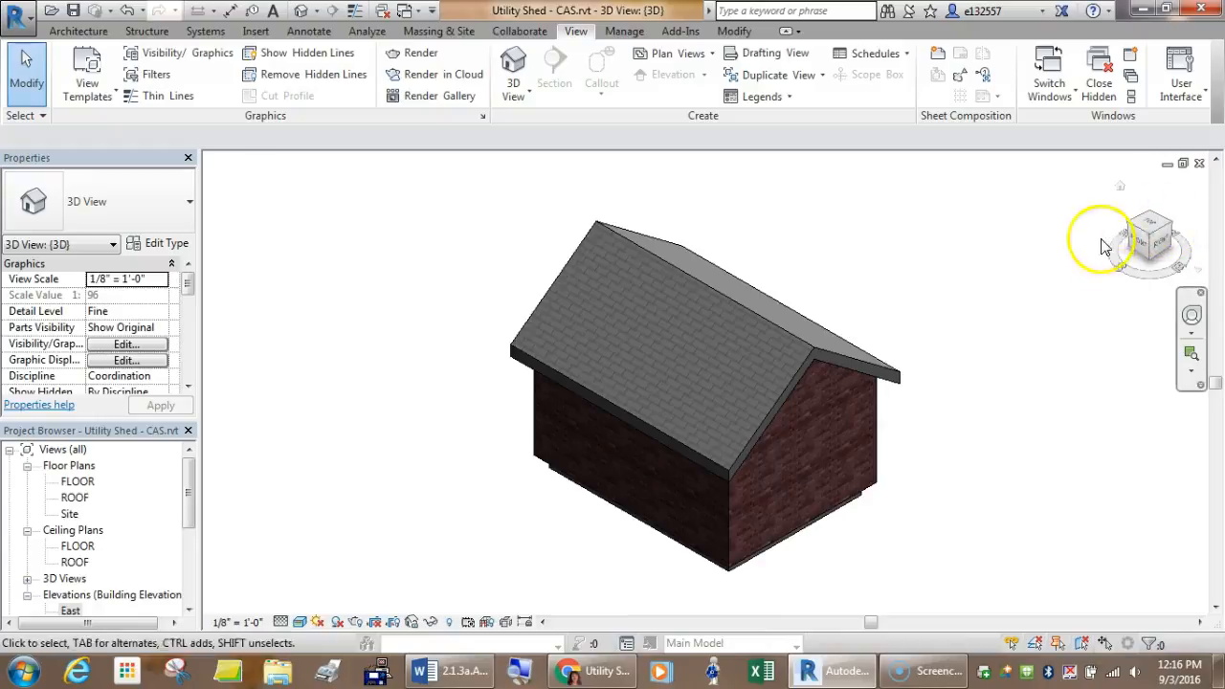
Orbit around the shed in 3D to examine the shingle roof, brick walls and floor edge
click(1161, 248)
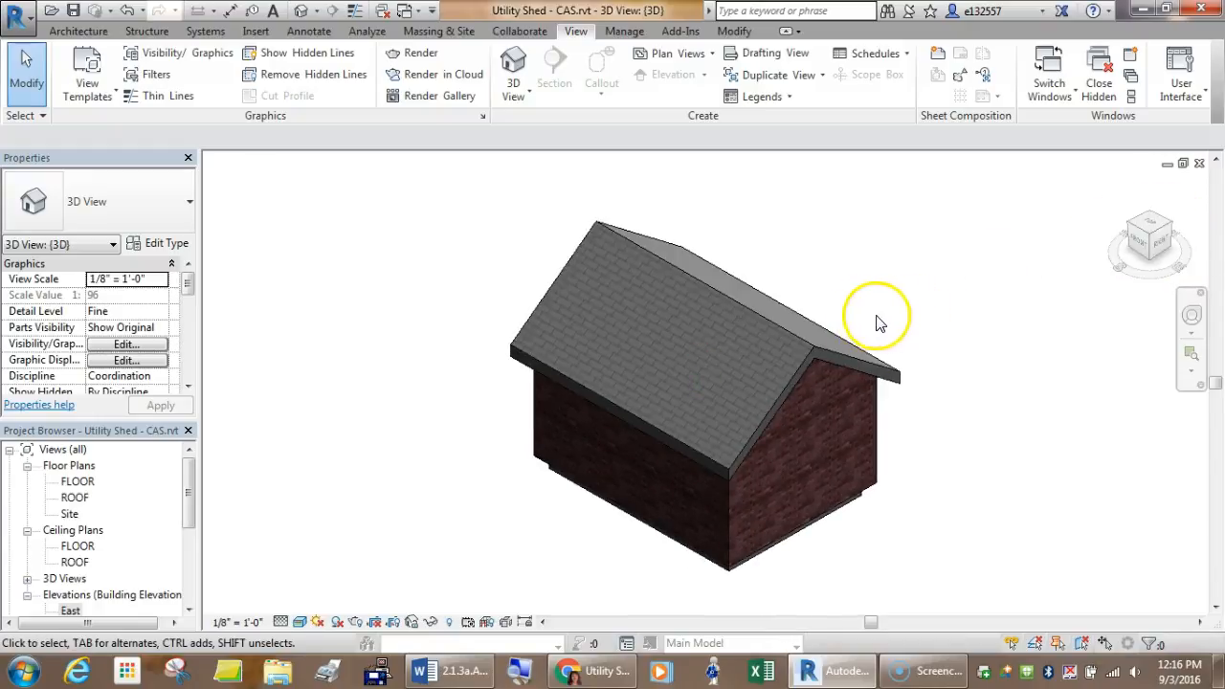
mouse_move(914, 317)
middle_down()
mouse_move(929, 322)
mouse_move(883, 339)
mouse_move(921, 331)
mouse_move(960, 294)
mouse_move(855, 336)
mouse_move(954, 293)
mouse_move(902, 322)
mouse_move(930, 303)
middle_up()
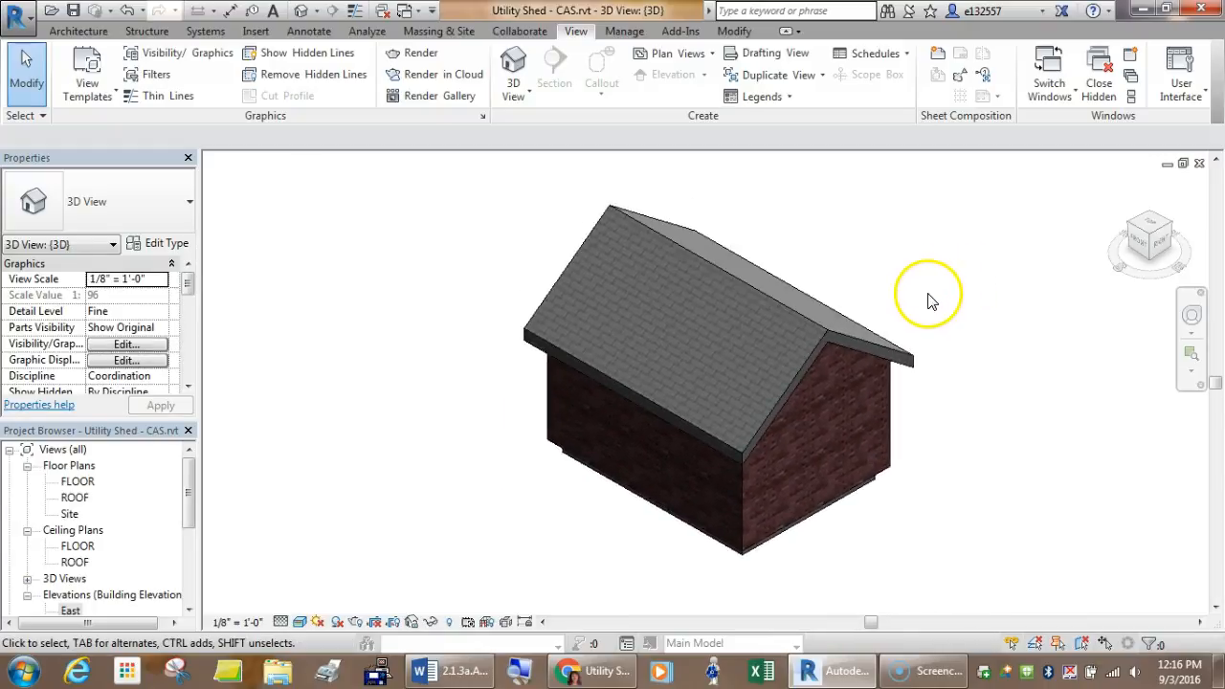
scroll(930, 303, down, 1)
scroll(928, 301, up, 2)
scroll(928, 301, down, 2)
scroll(928, 300, up, 2)
scroll(976, 312, down, 1)
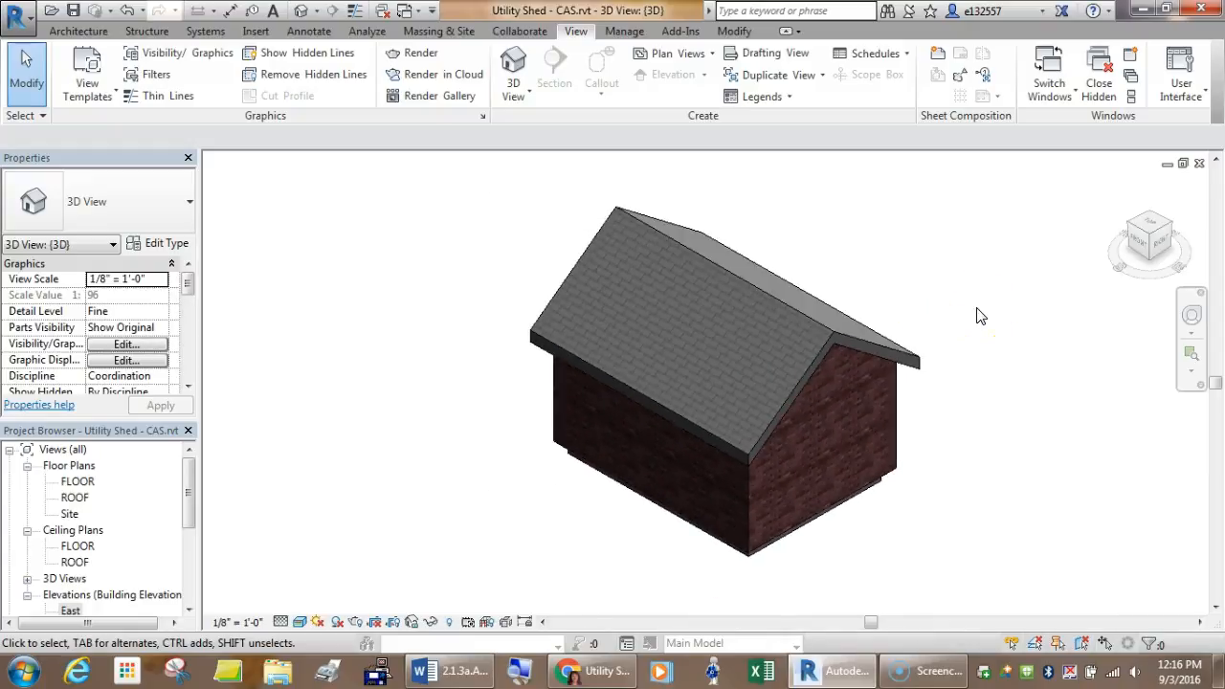
click(952, 322)
mouse_move(995, 315)
shift+middle_down()
mouse_move(998, 334)
mouse_move(984, 322)
shift+middle_up()
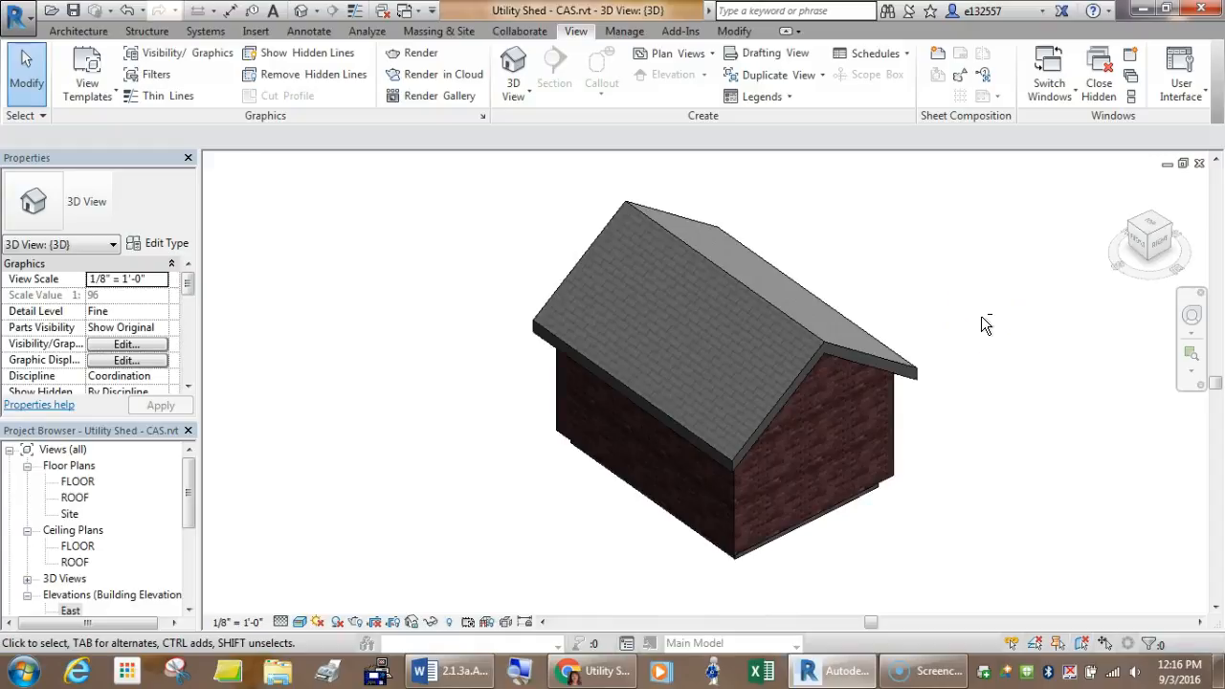
shift+middle_drag(995, 331, 991, 245)
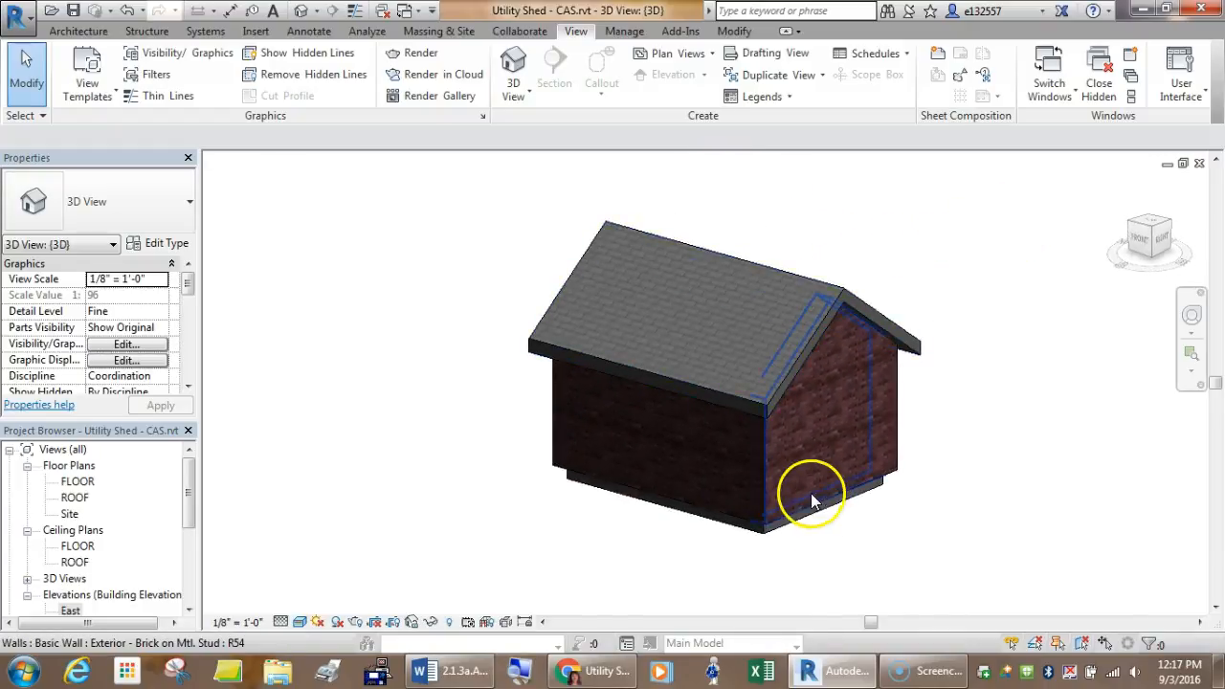